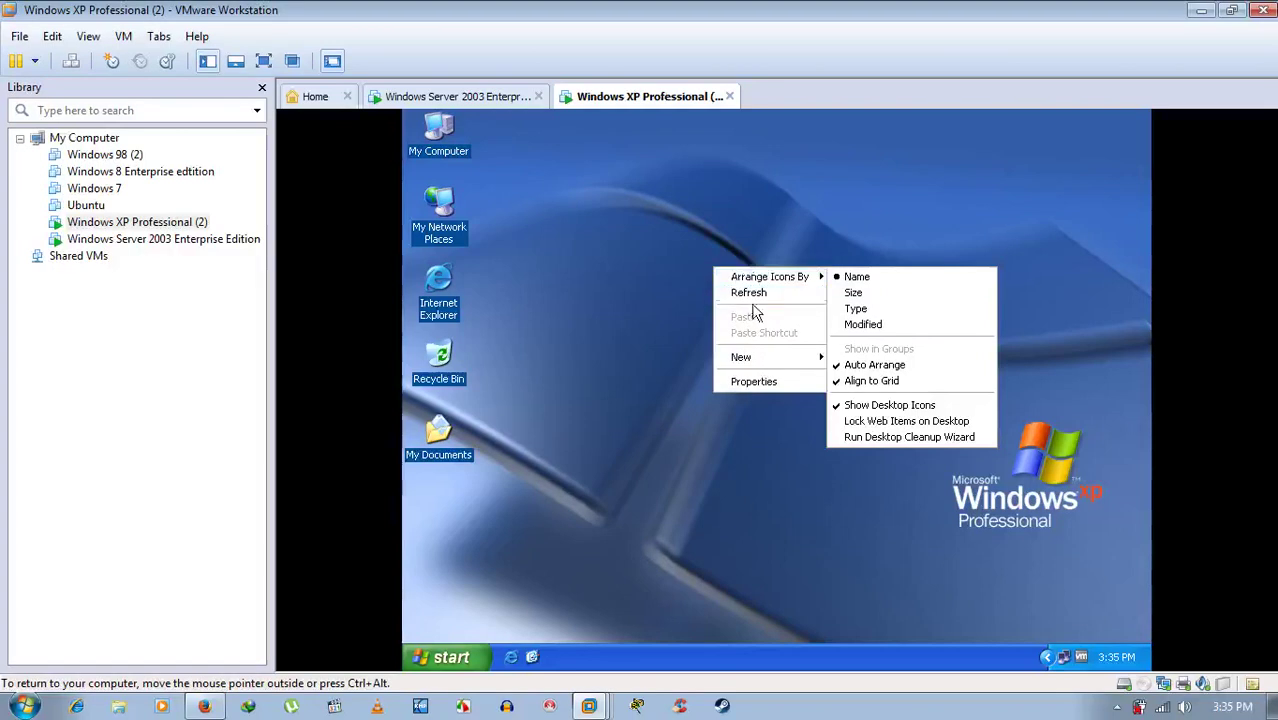
- Browse My Network Places on the XP machine to Microsoft Windows Network and try to open Workgroup
left_click(763, 293)
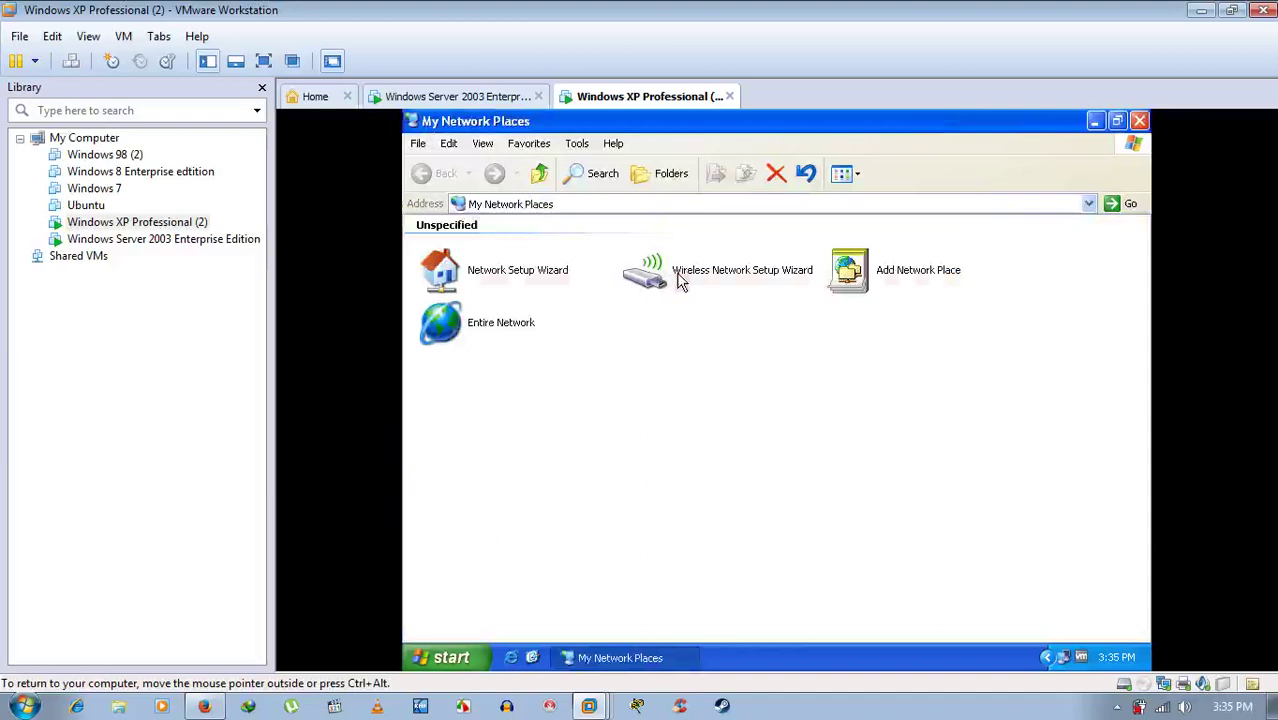
double_click(499, 322)
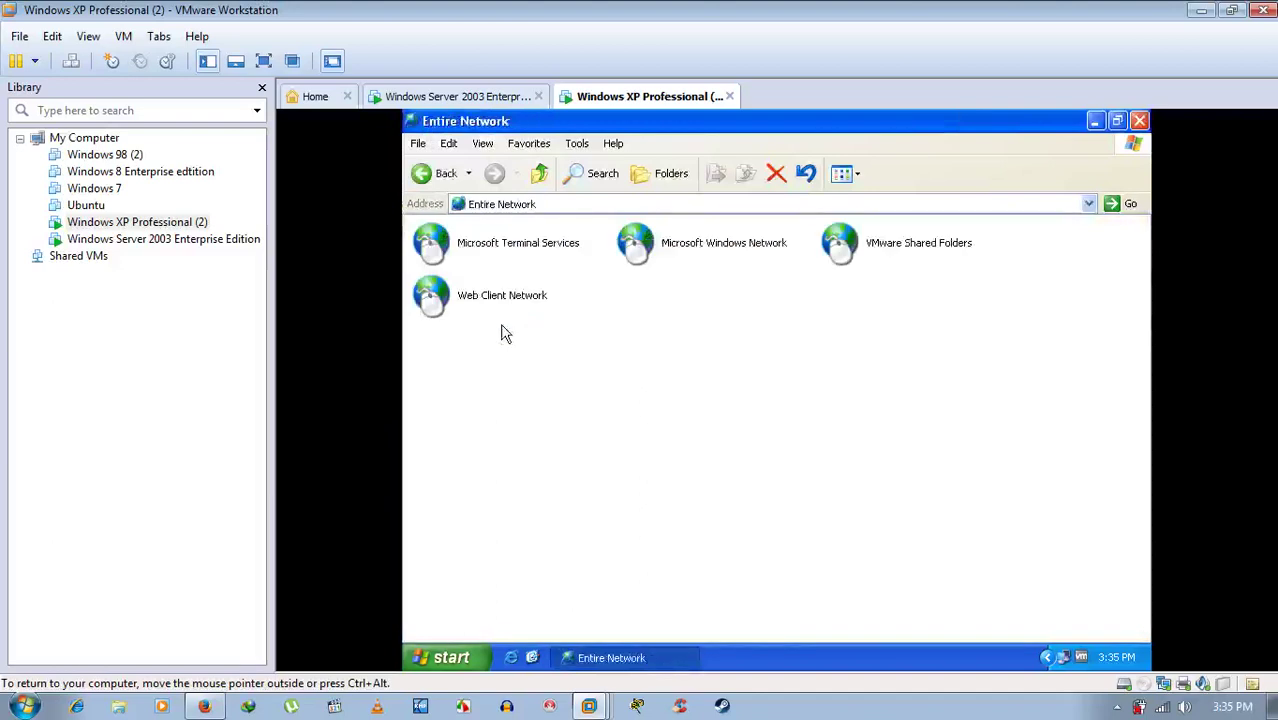
double_click(703, 246)
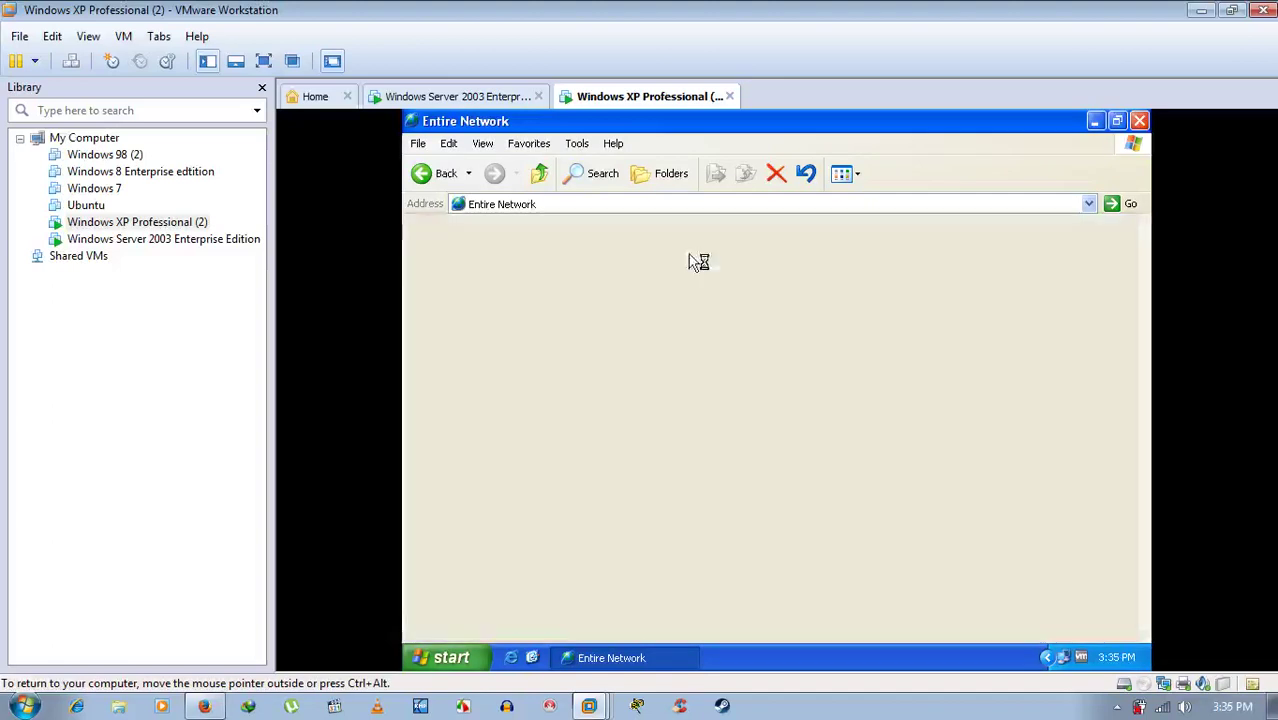
right_click(691, 262)
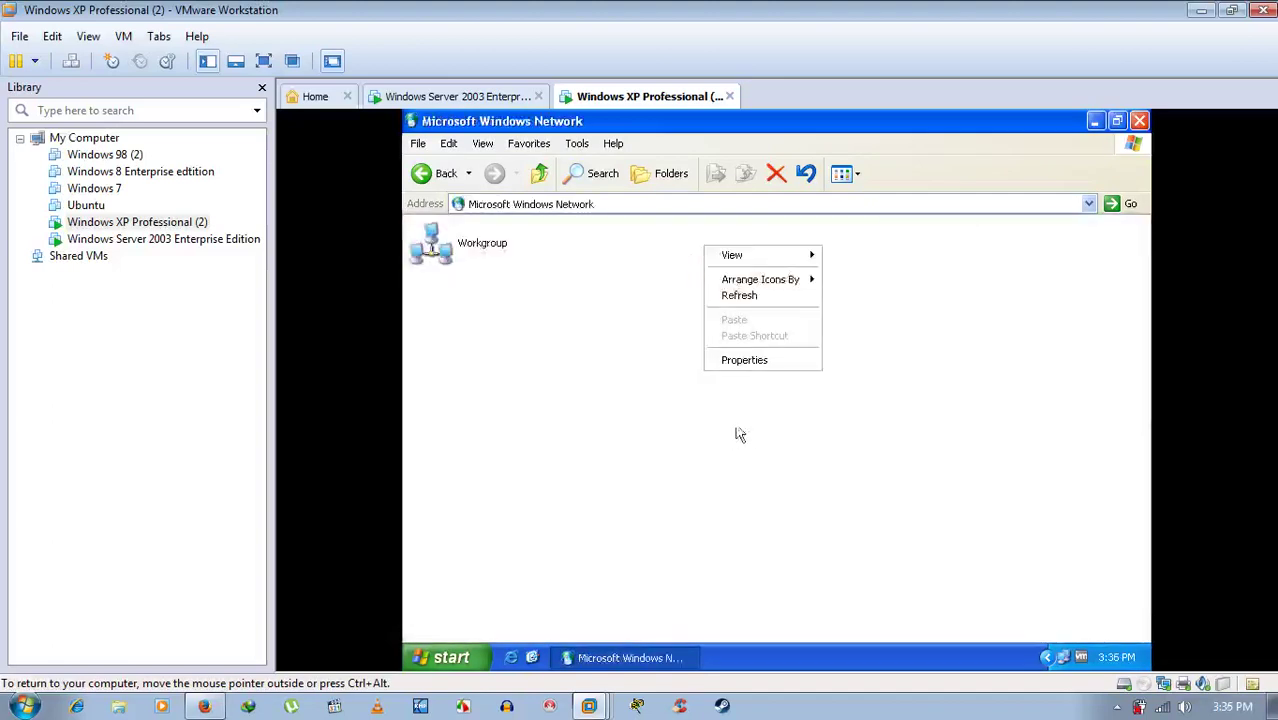
left_click(657, 437)
double_click(460, 240)
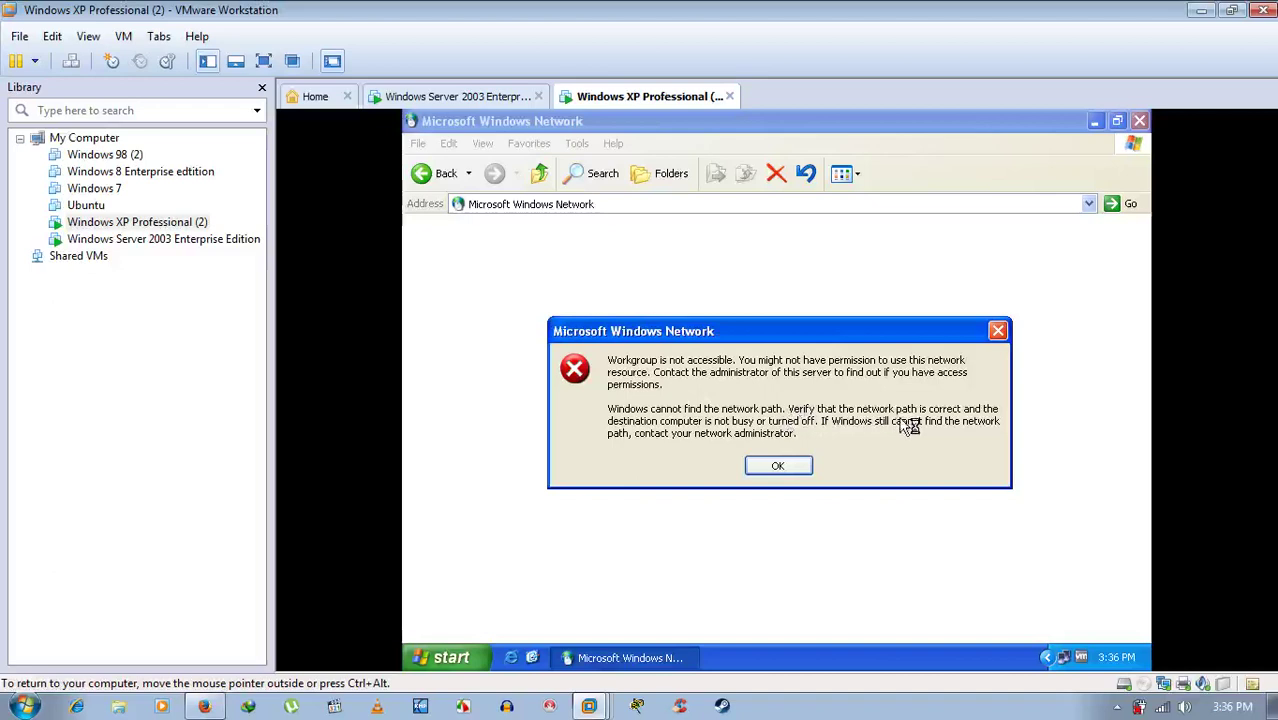
left_click(777, 466)
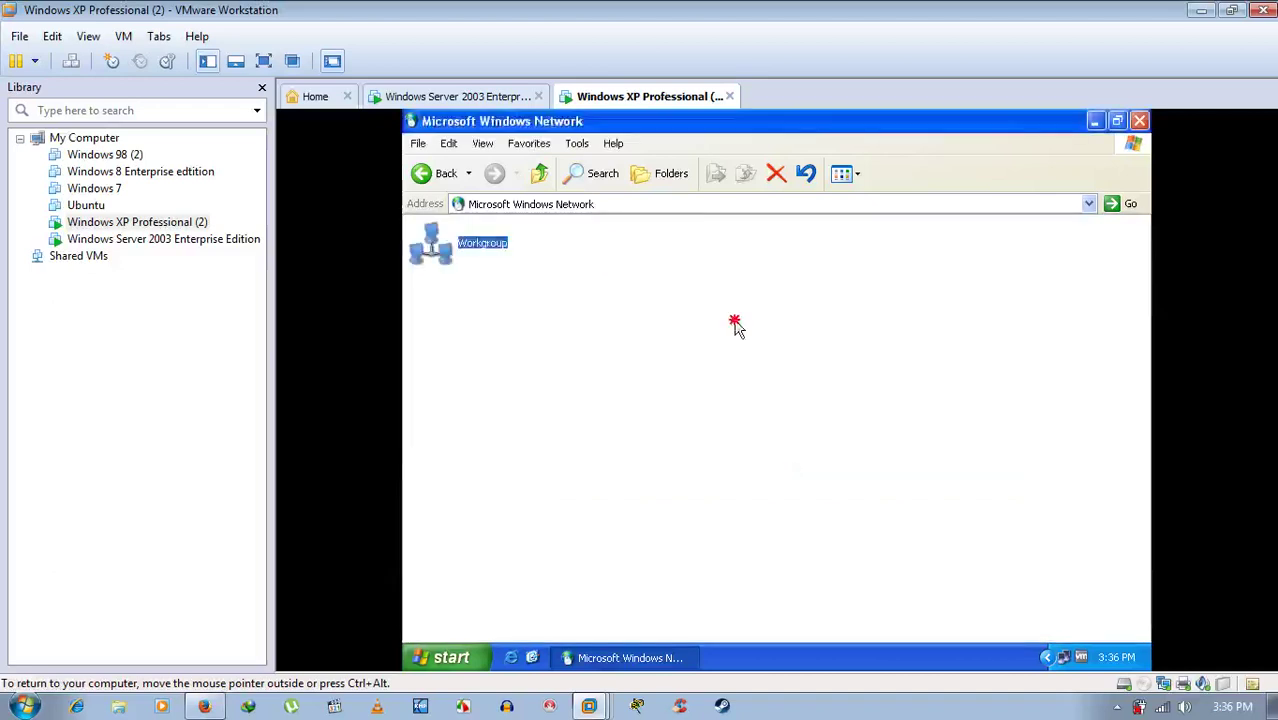
- Switch to the Windows Server 2003 Enterprise Edition virtual machine
left_click(462, 96)
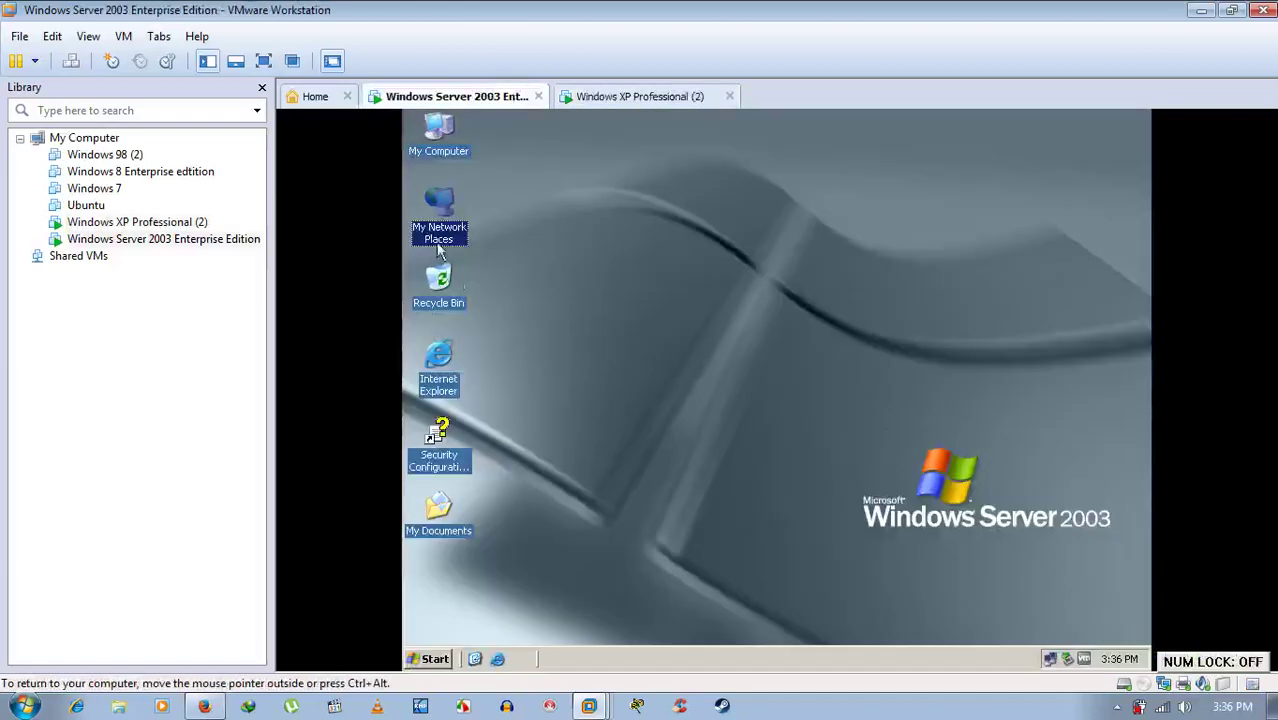
left_click(444, 235)
left_click(450, 224)
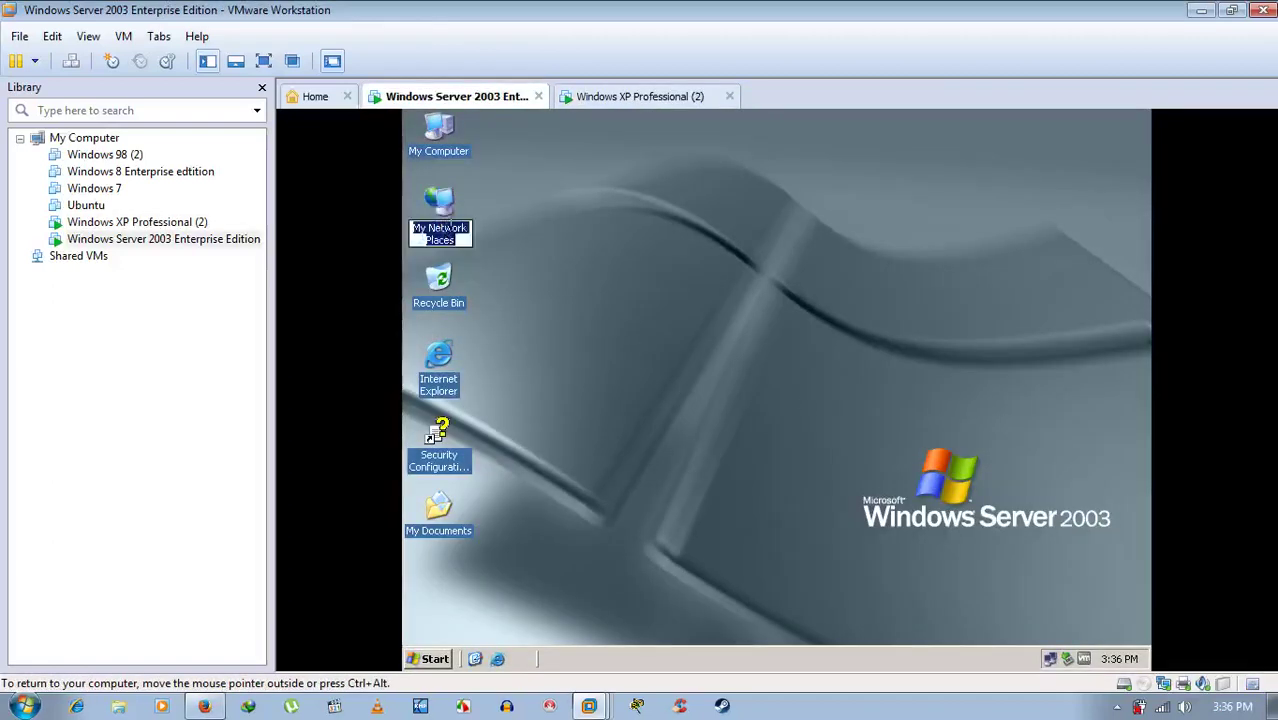
left_click(481, 229)
right_click(483, 230)
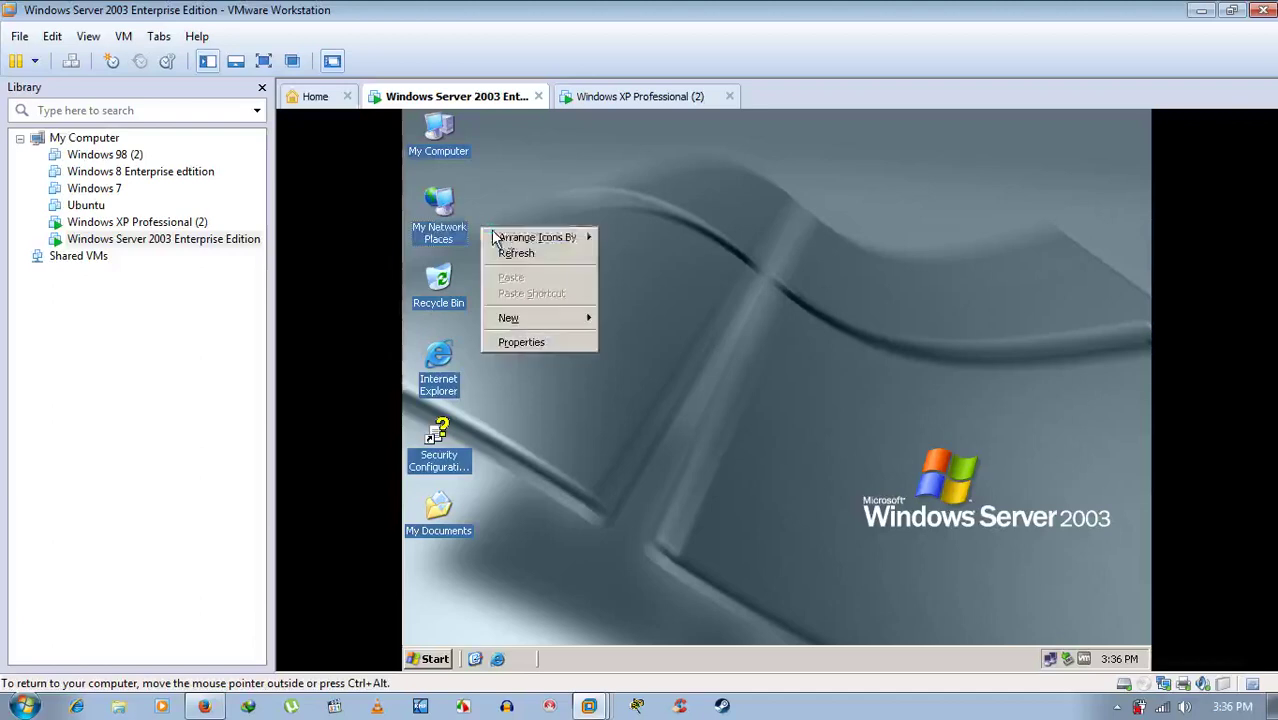
mouse_move(503, 240)
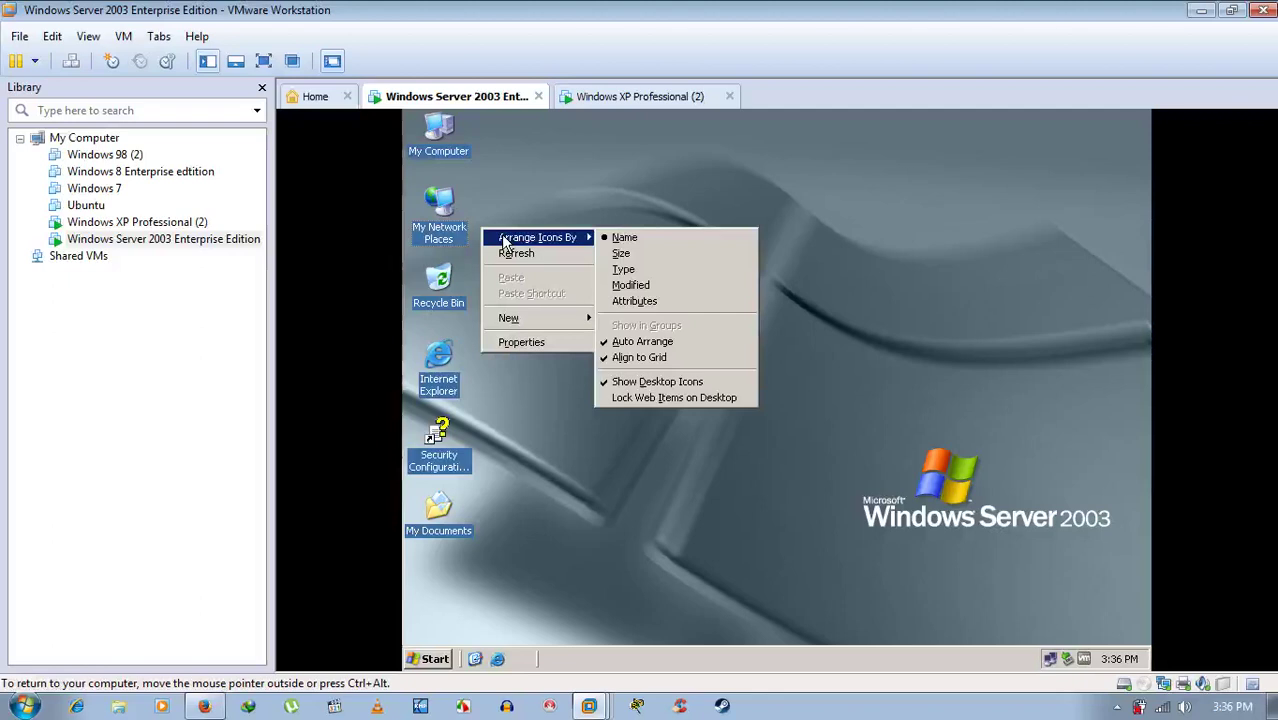
left_click(700, 223)
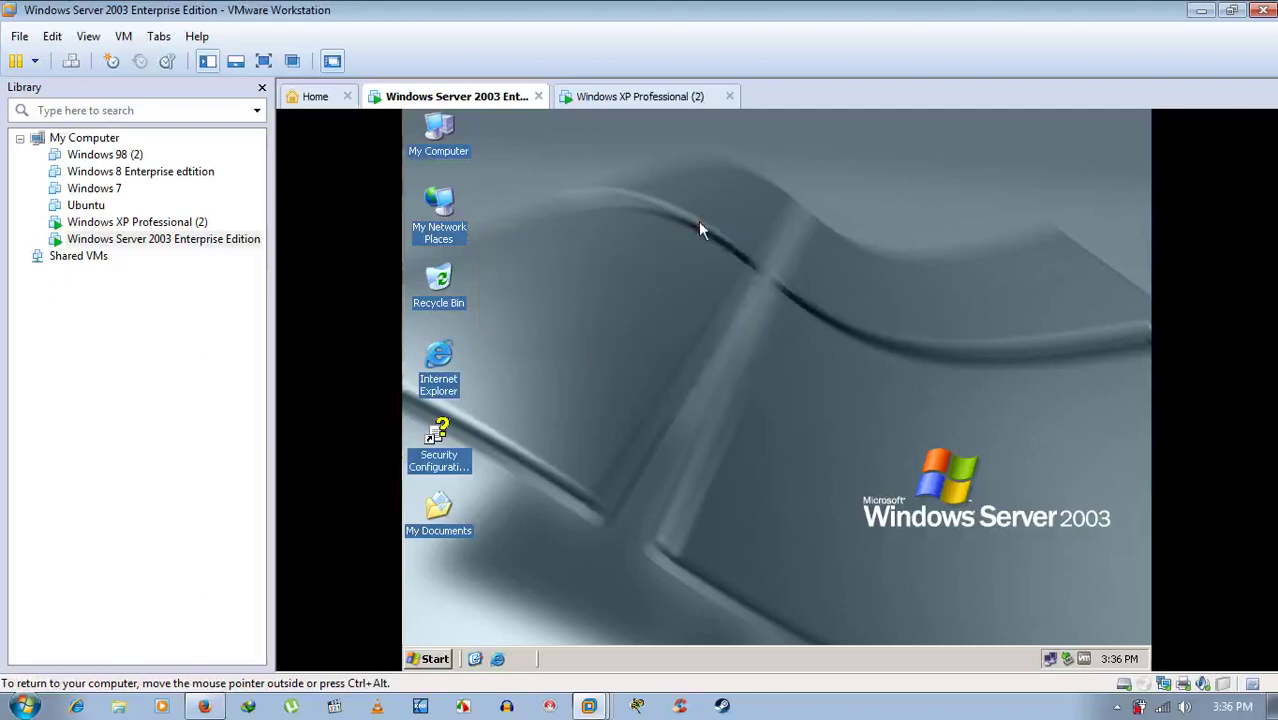
- Browse My Network Places on the server through Microsoft Windows Network to Workgroup and try to open the Home computer
double_click(436, 222)
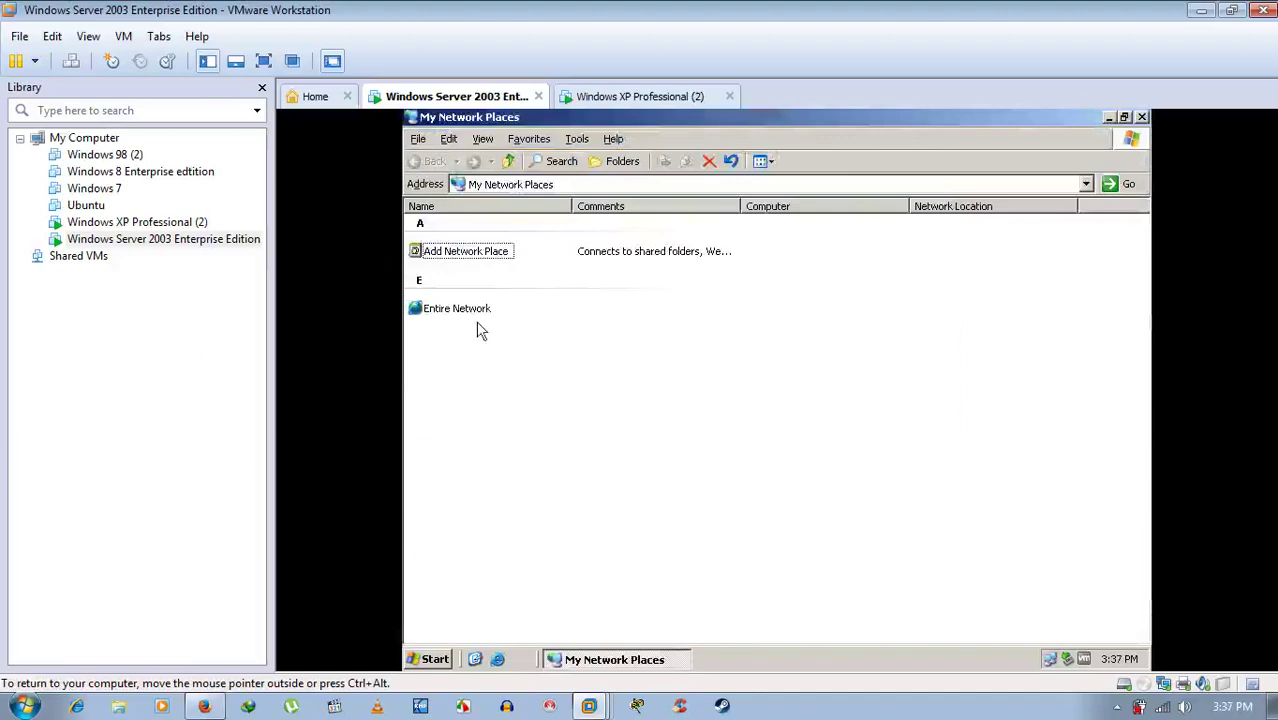
double_click(470, 309)
left_click(445, 238)
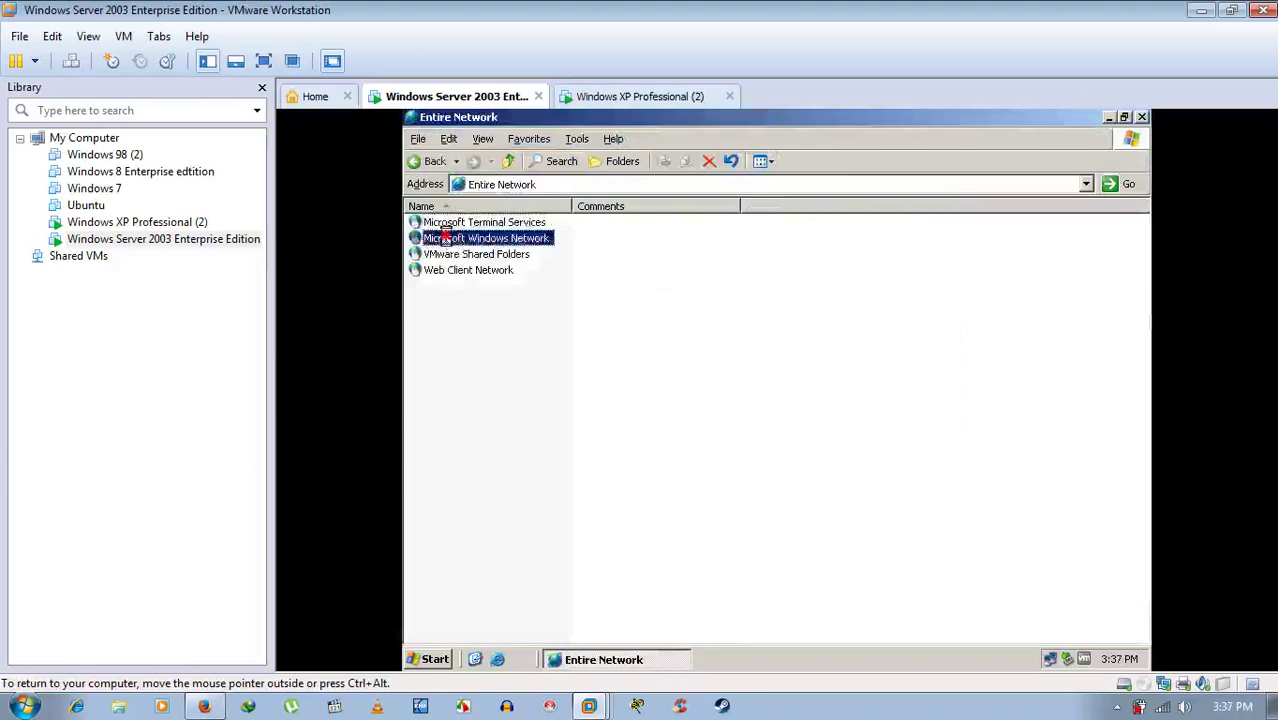
double_click(445, 238)
double_click(449, 230)
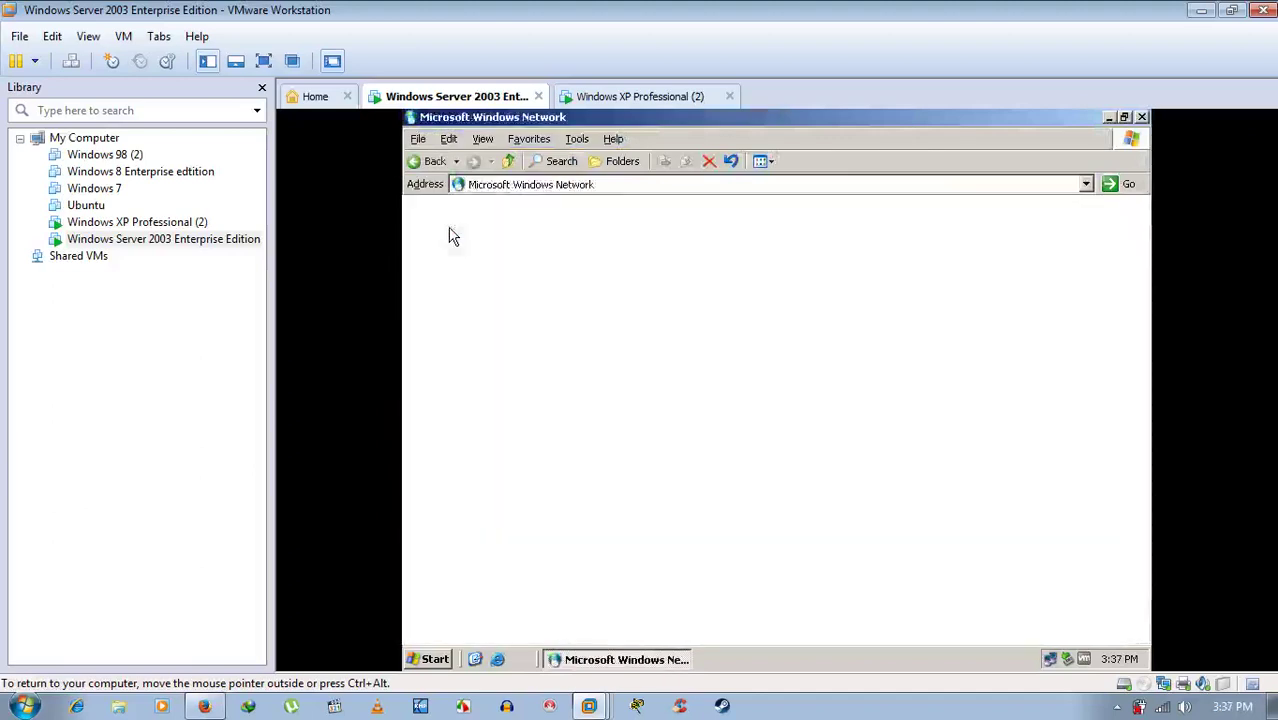
double_click(449, 230)
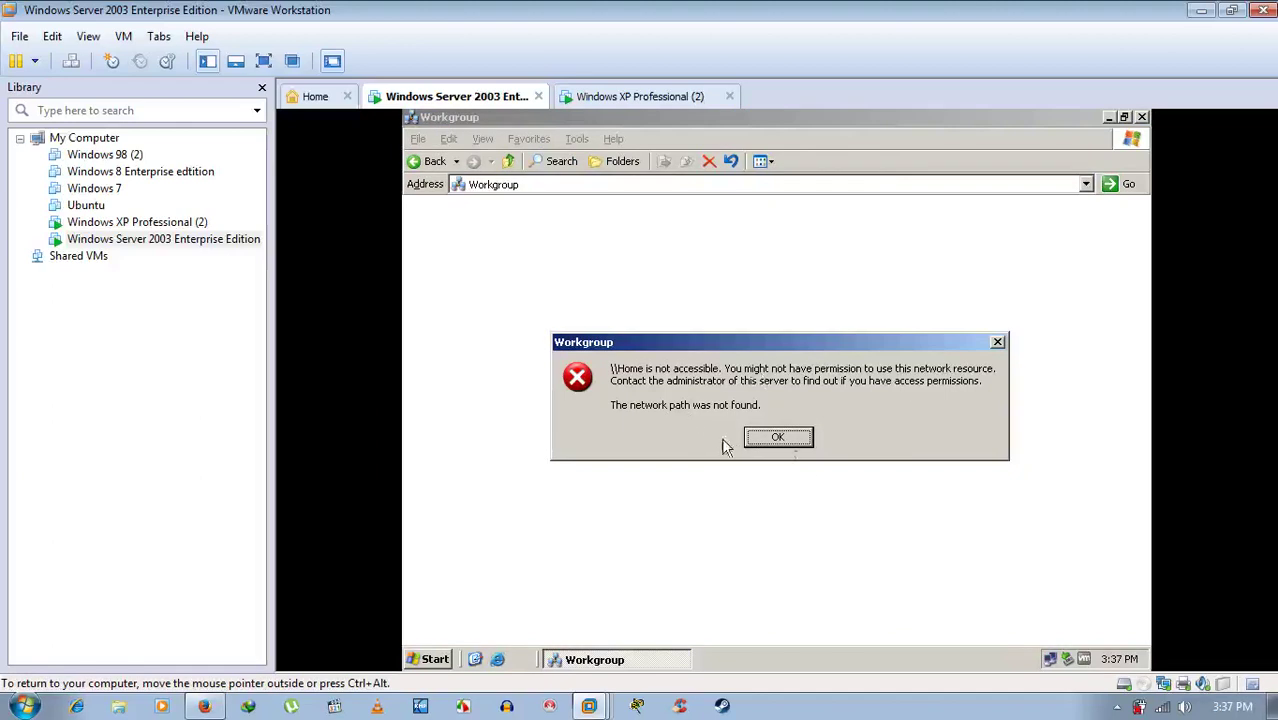
left_click(782, 437)
left_click(676, 377)
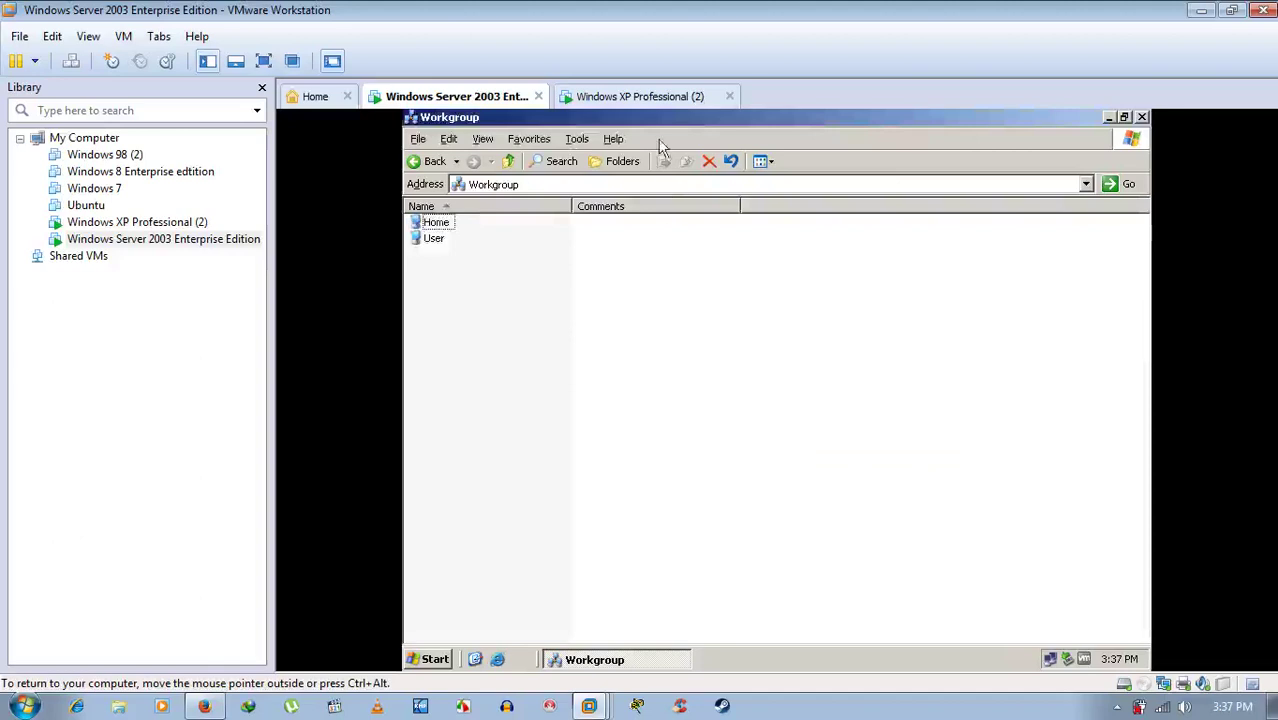
- Return to the Windows XP Professional virtual machine and try again to open Workgroup
left_click(659, 97)
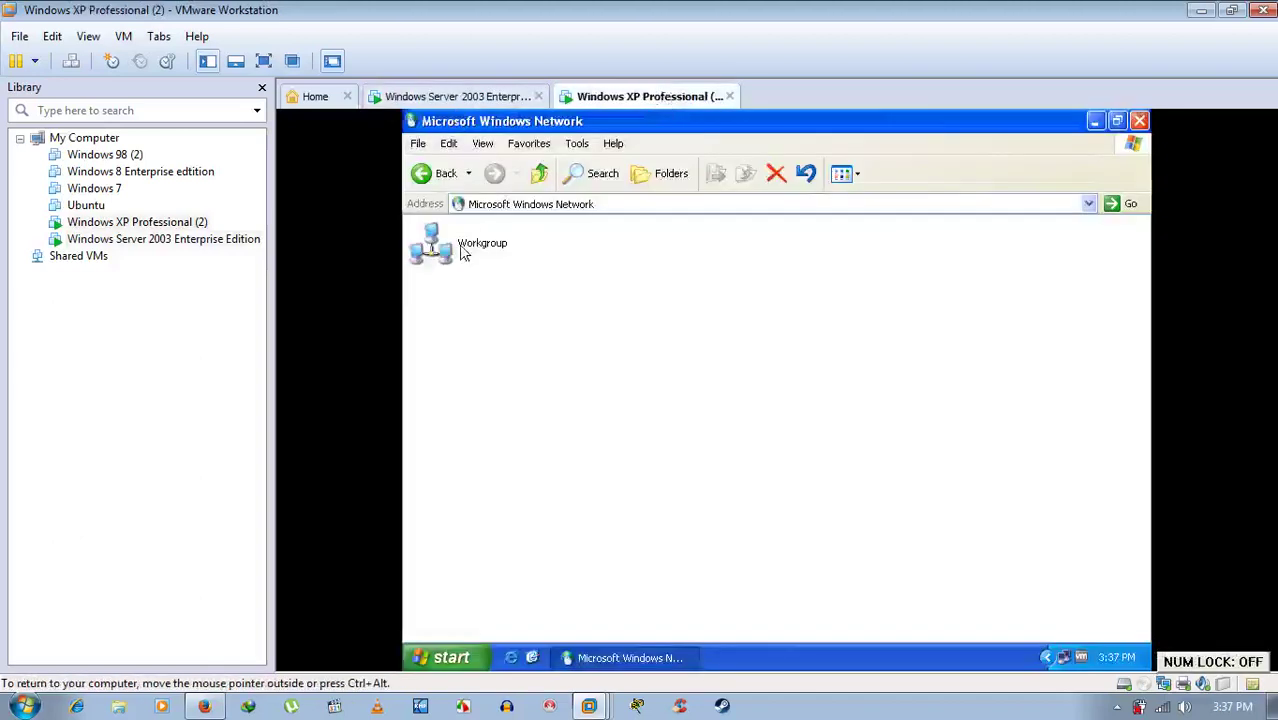
double_click(460, 246)
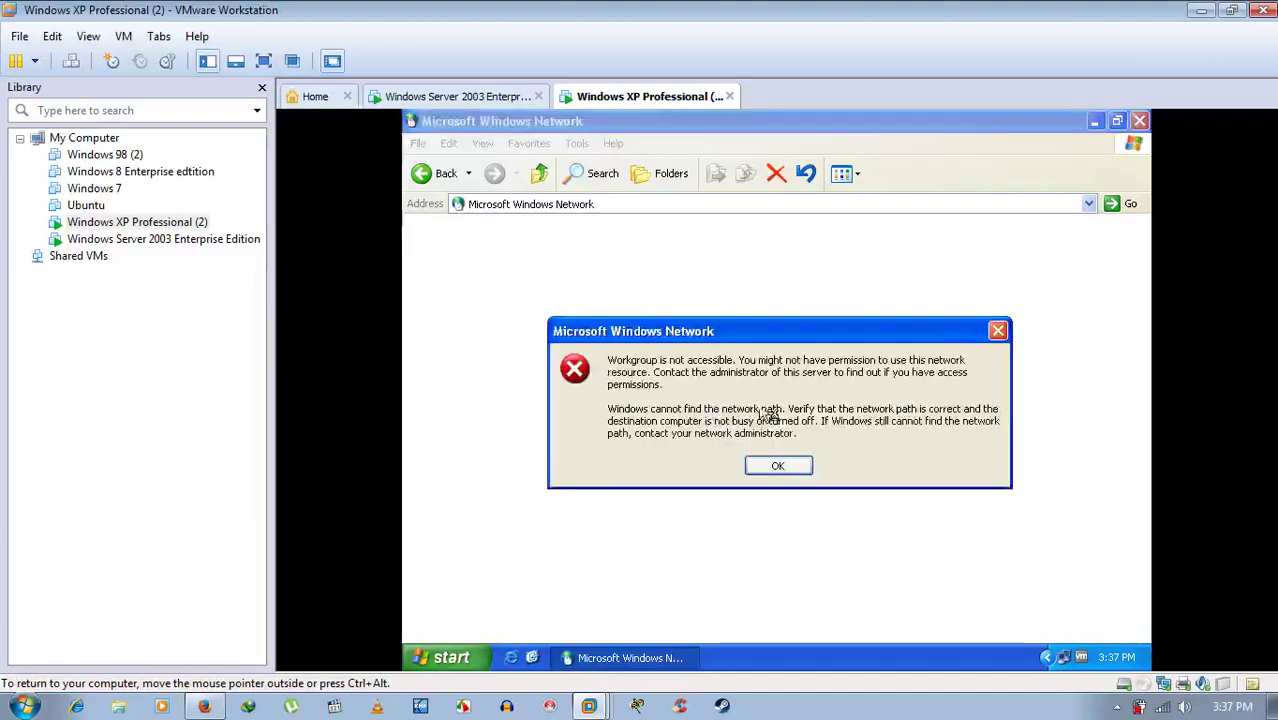
left_click(775, 466)
- Close the network browsing windows on both the Windows Server 2003 and Windows XP virtual machines
left_click(514, 96)
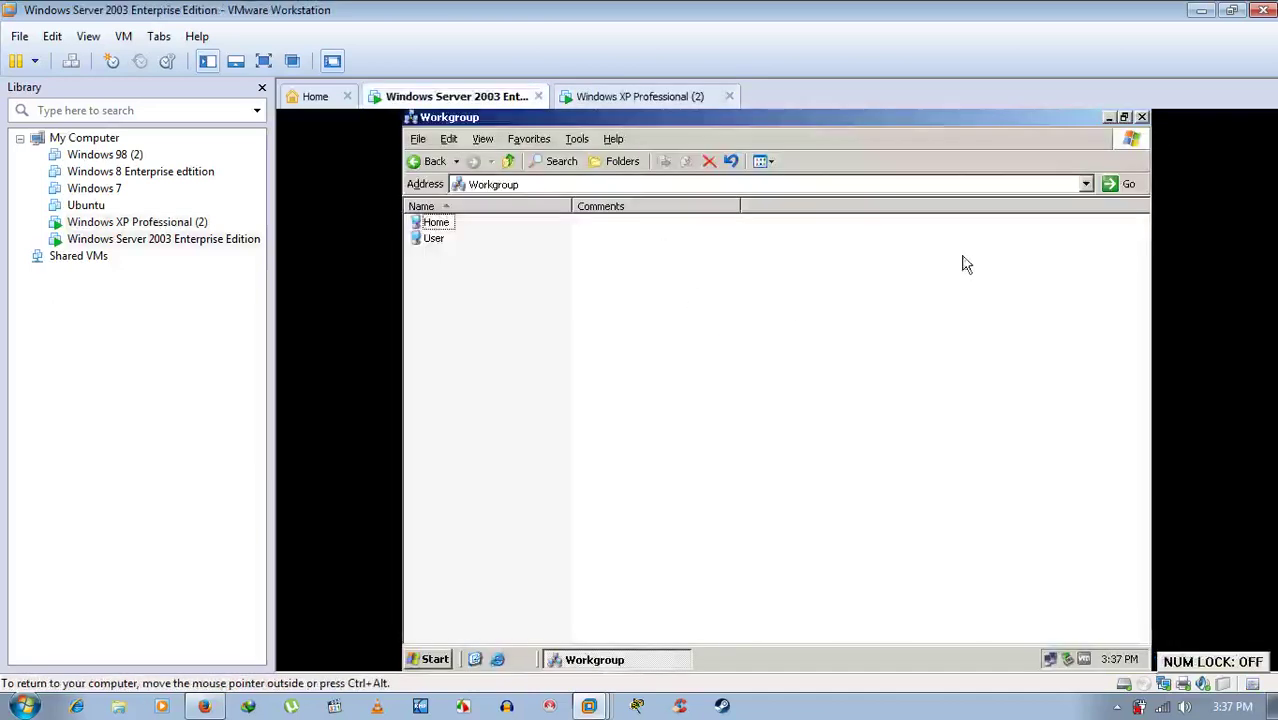
left_click(1142, 117)
left_click(605, 97)
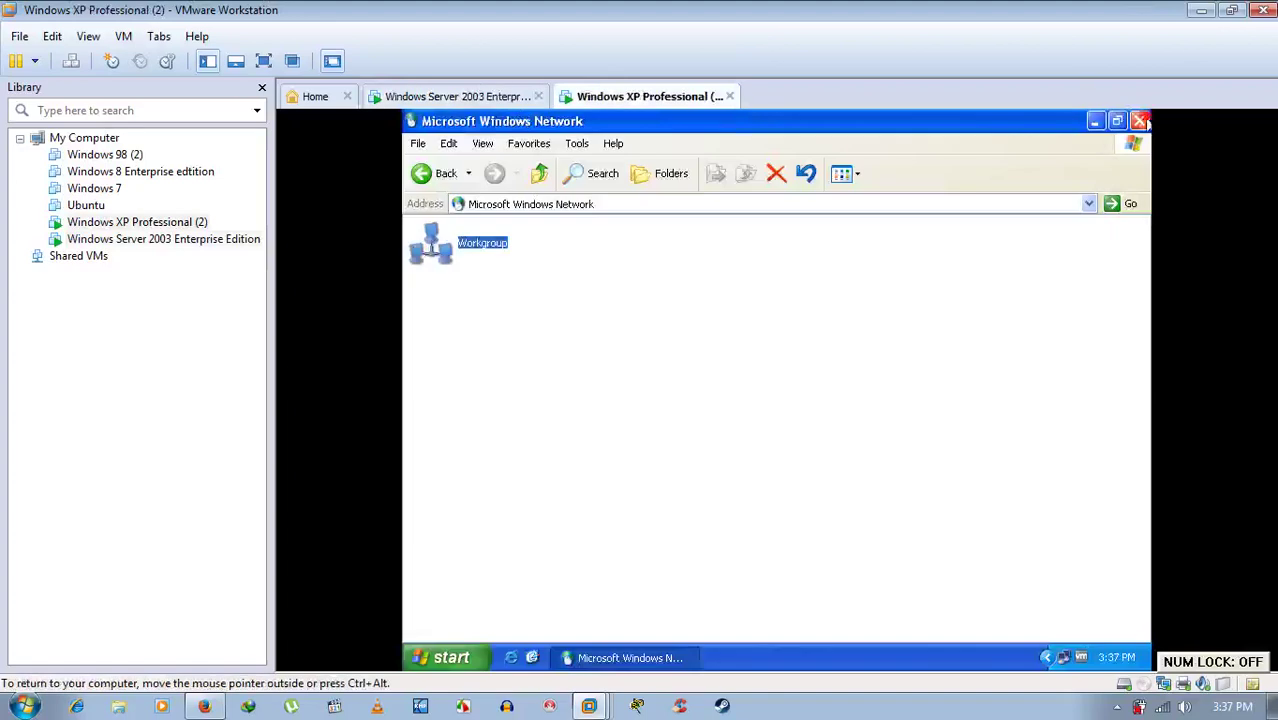
left_click(1141, 121)
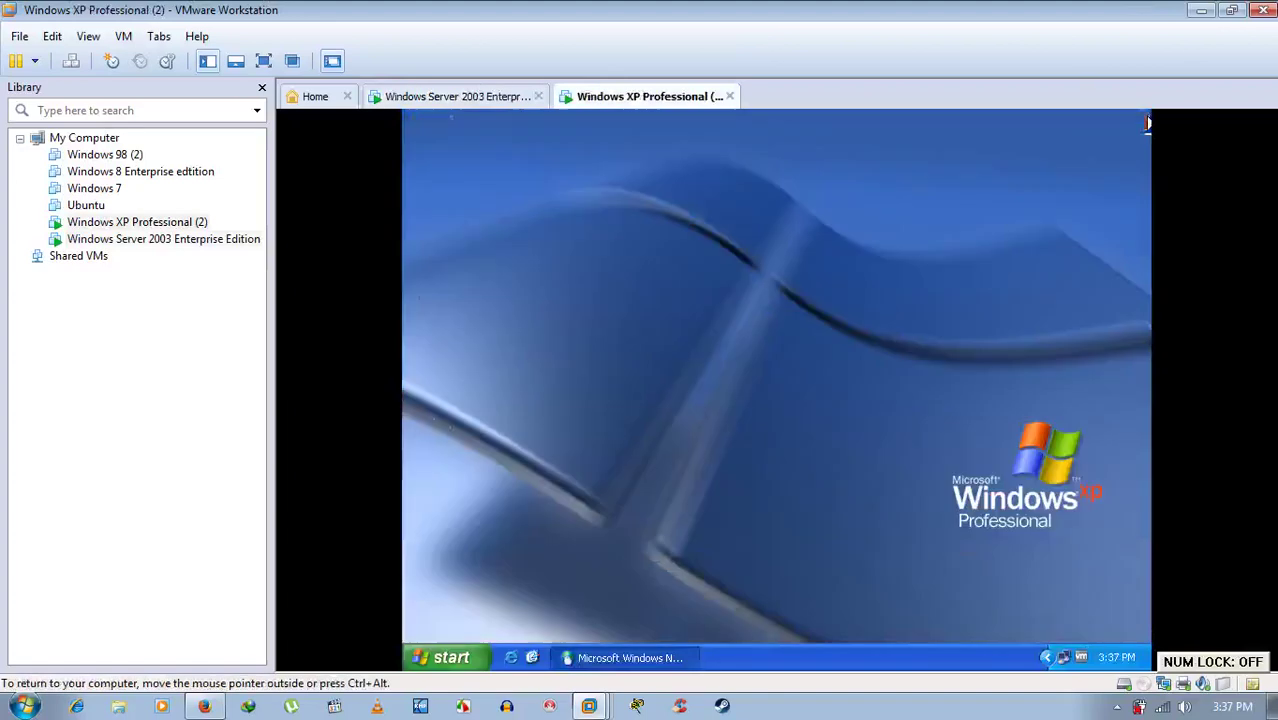
- Open the properties of Local Area Connection 2 from Network Connections on the XP machine
right_click(1063, 656)
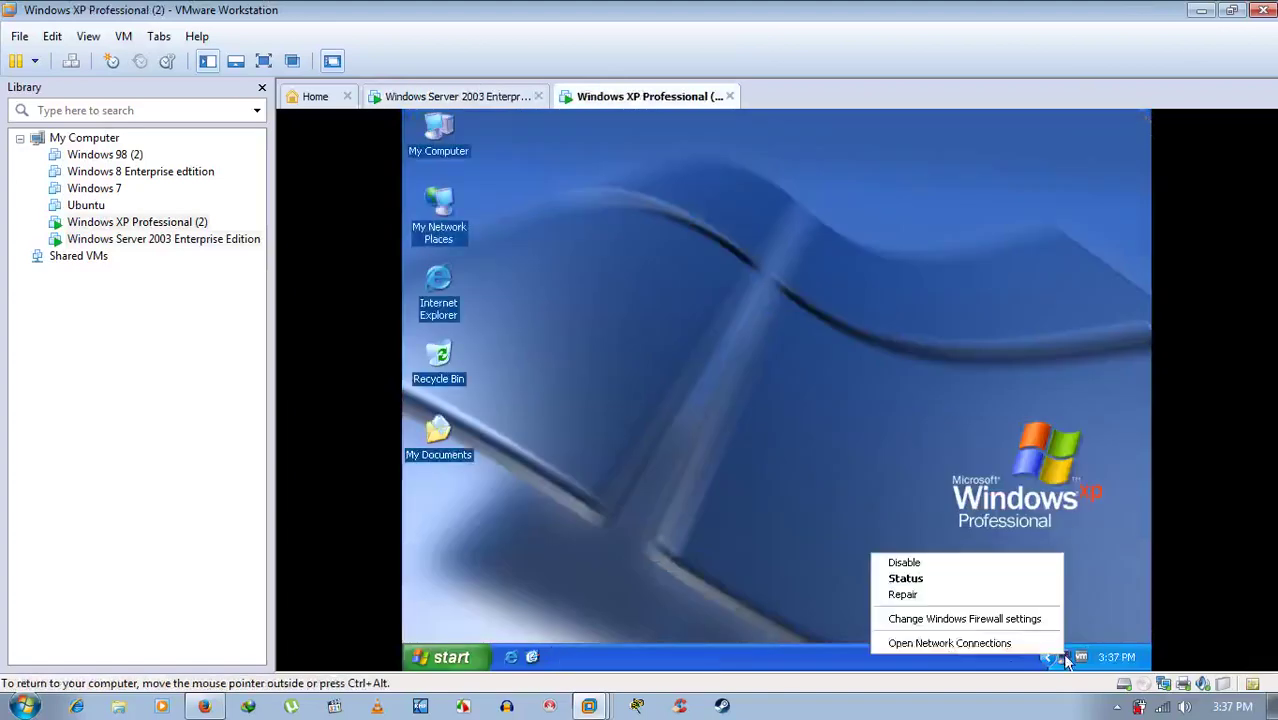
left_click(956, 645)
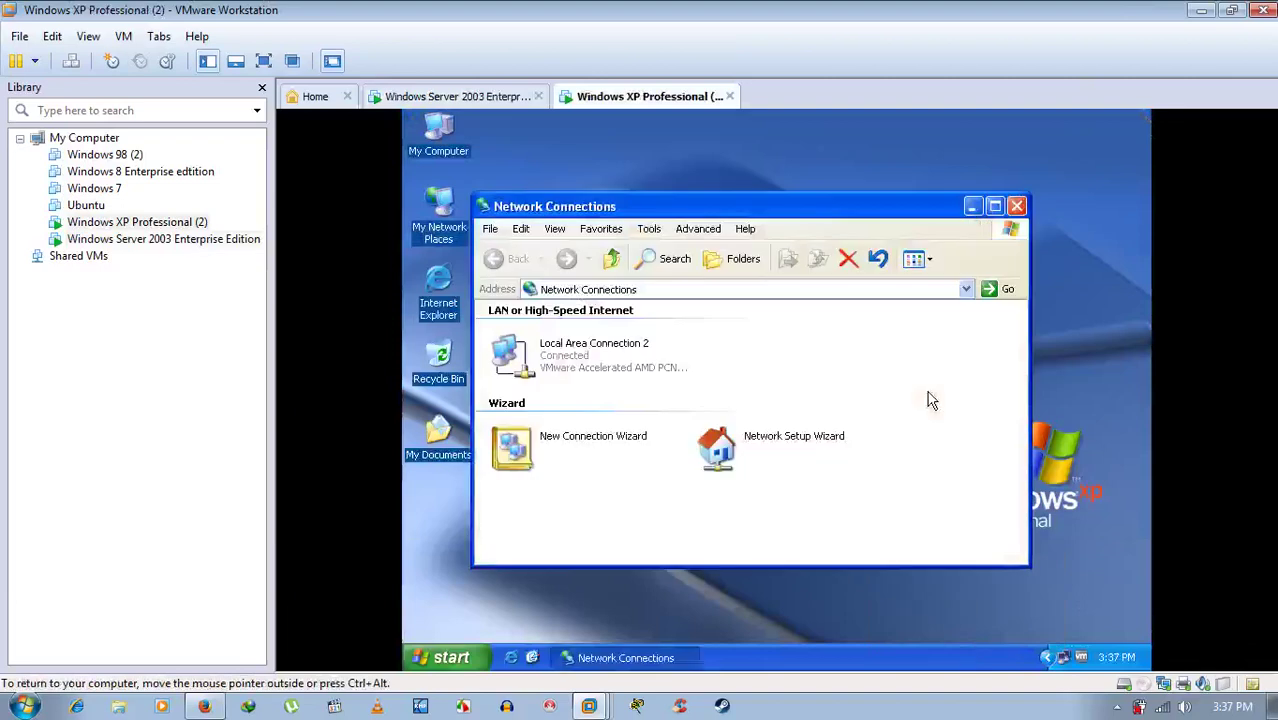
left_click(552, 366)
right_click(552, 366)
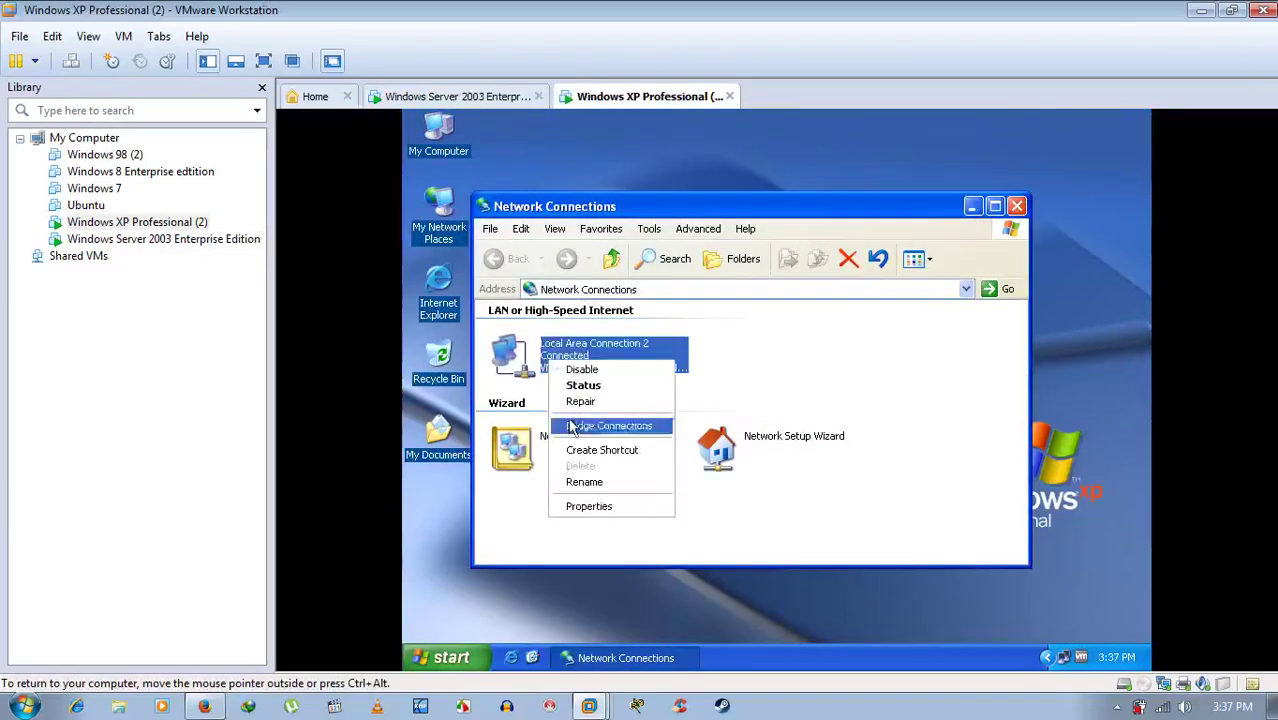
left_click(610, 518)
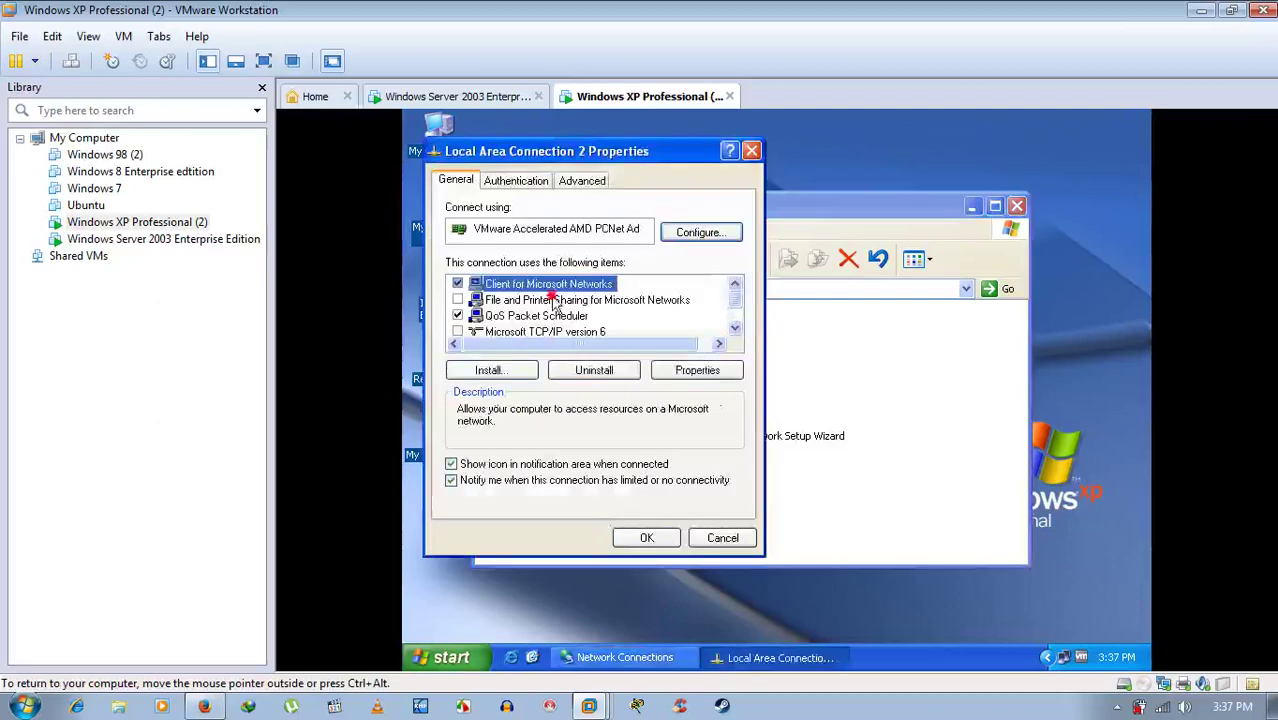
- Enable File and Printer Sharing for Microsoft Networks on the XP connection, apply it and close Network Connections
left_click(550, 298)
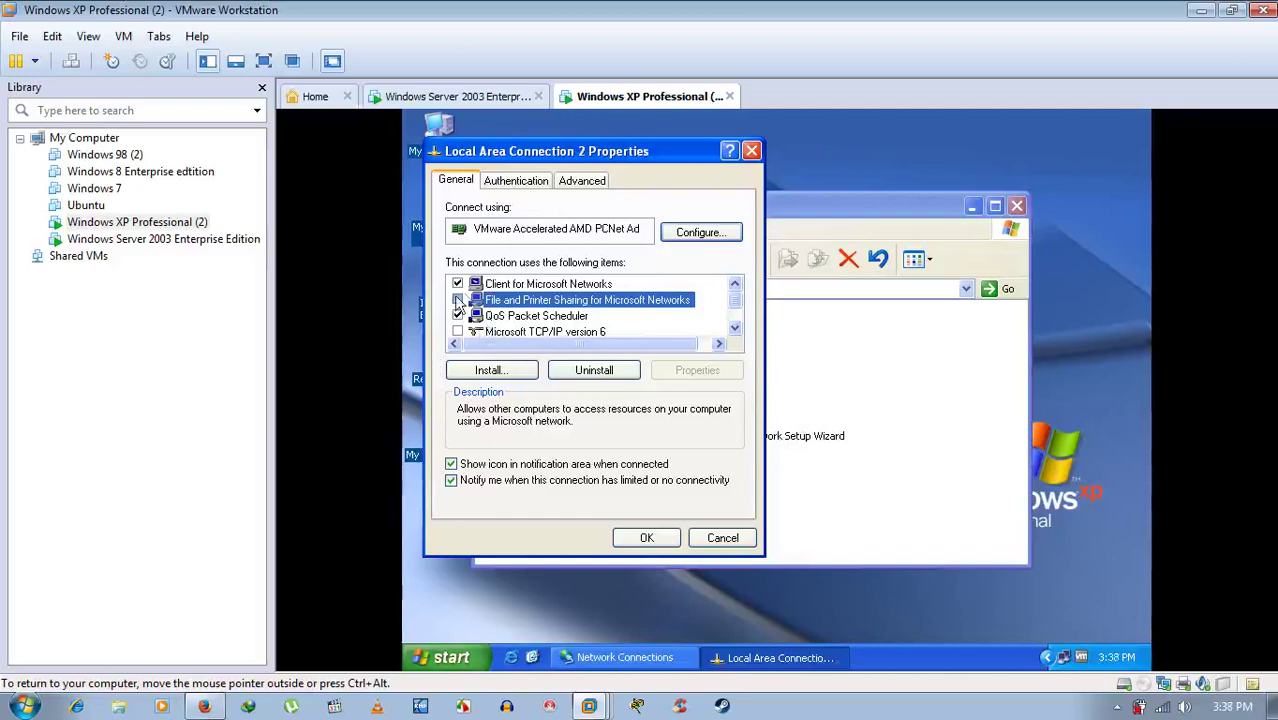
left_click(457, 300)
right_click(463, 304)
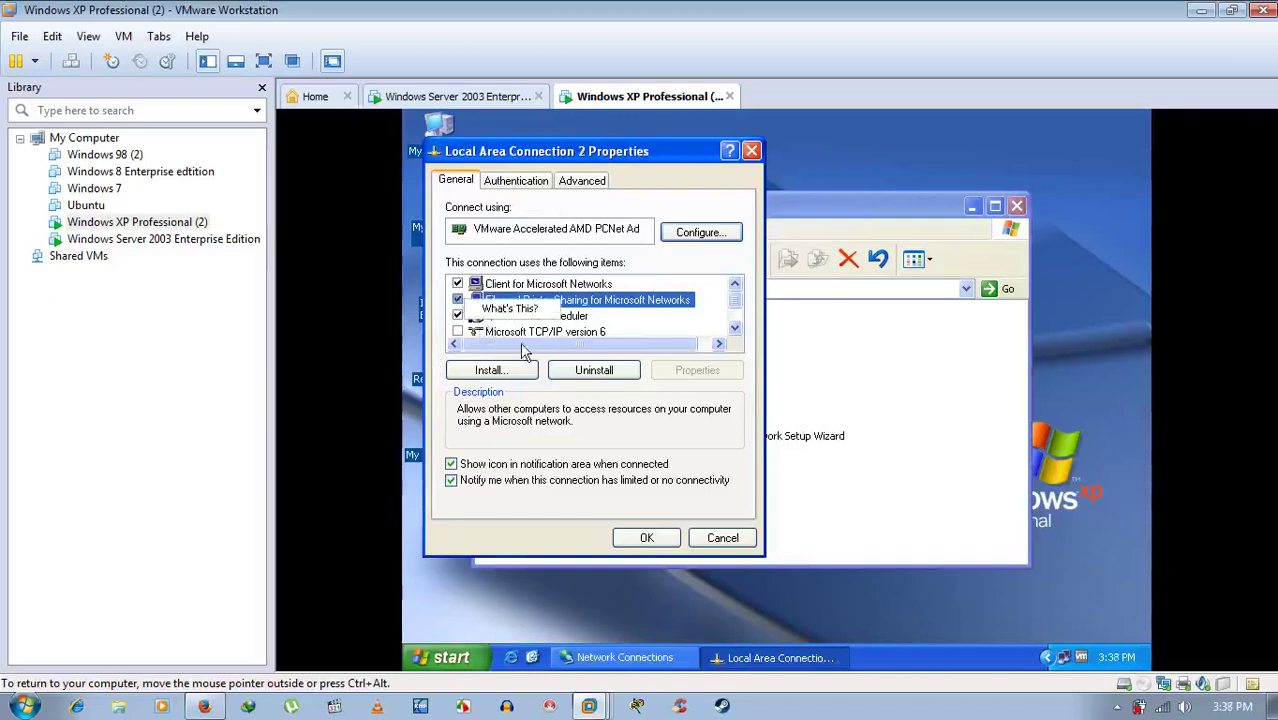
left_click(683, 347)
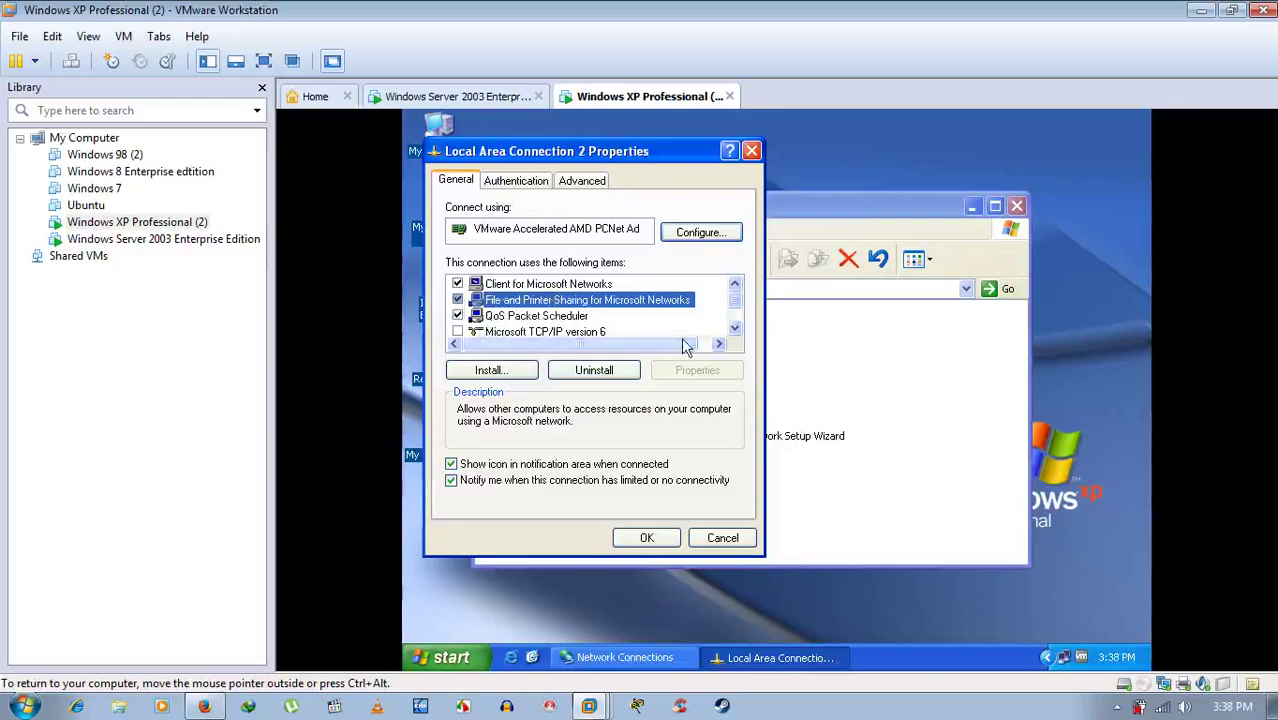
left_click_drag(741, 297, 744, 260)
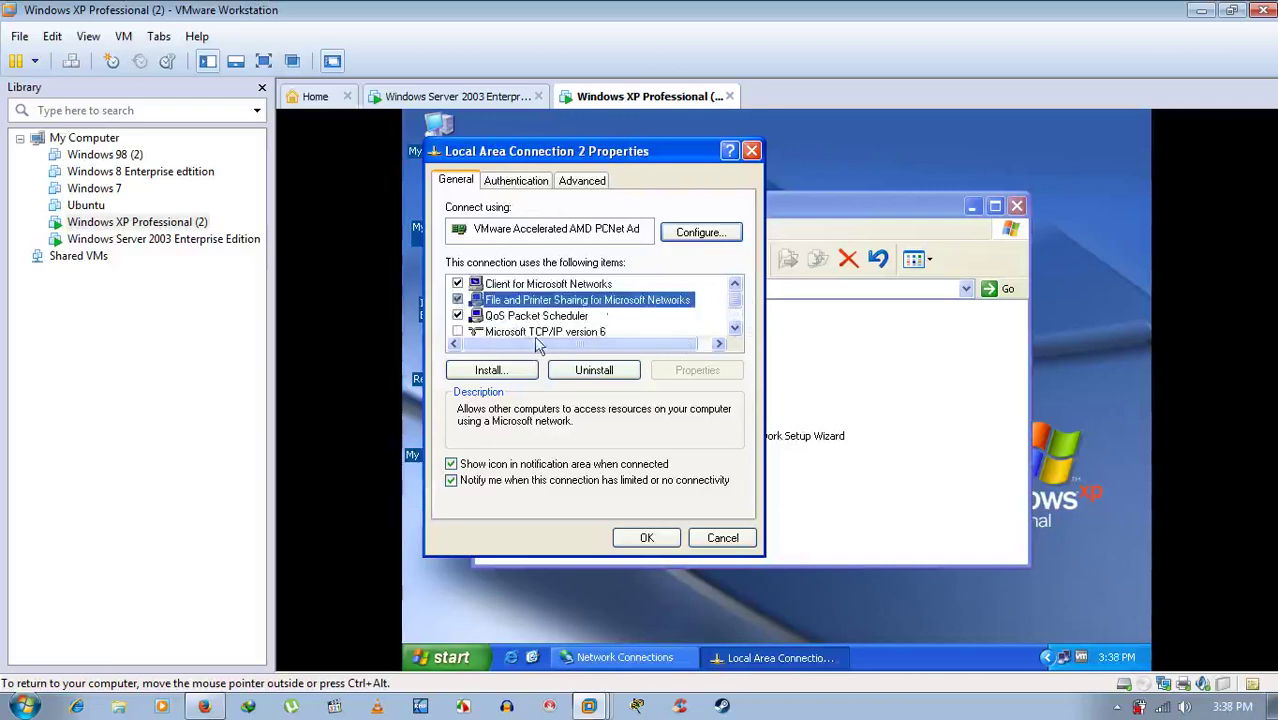
left_click(646, 540)
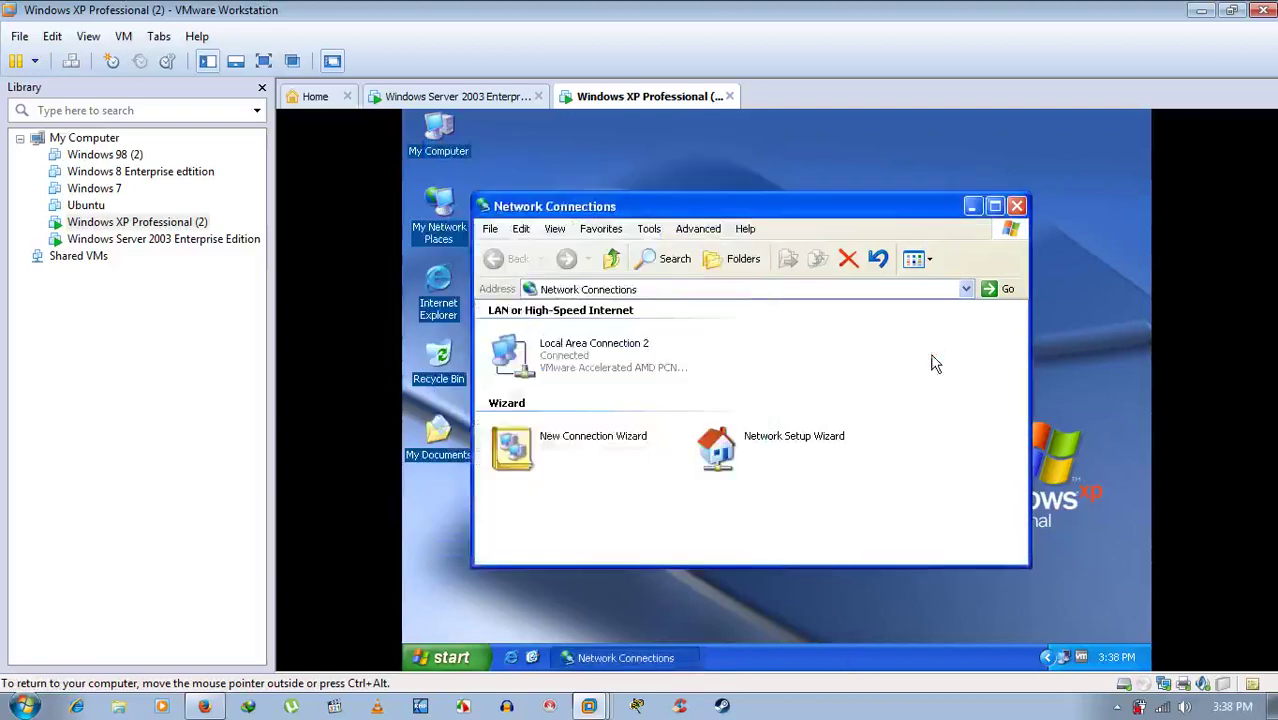
left_click(1017, 206)
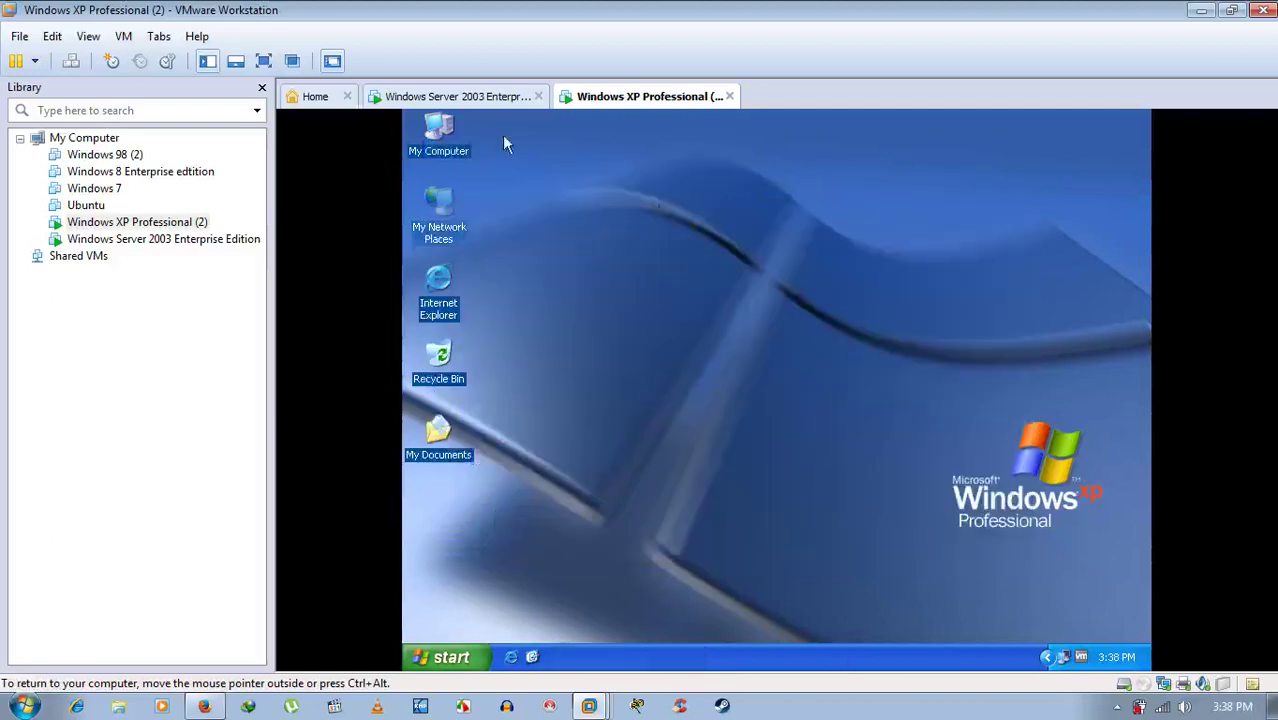
- Switch to the Windows Server 2003 virtual machine and open the properties of its Local Area Connection
left_click(495, 97)
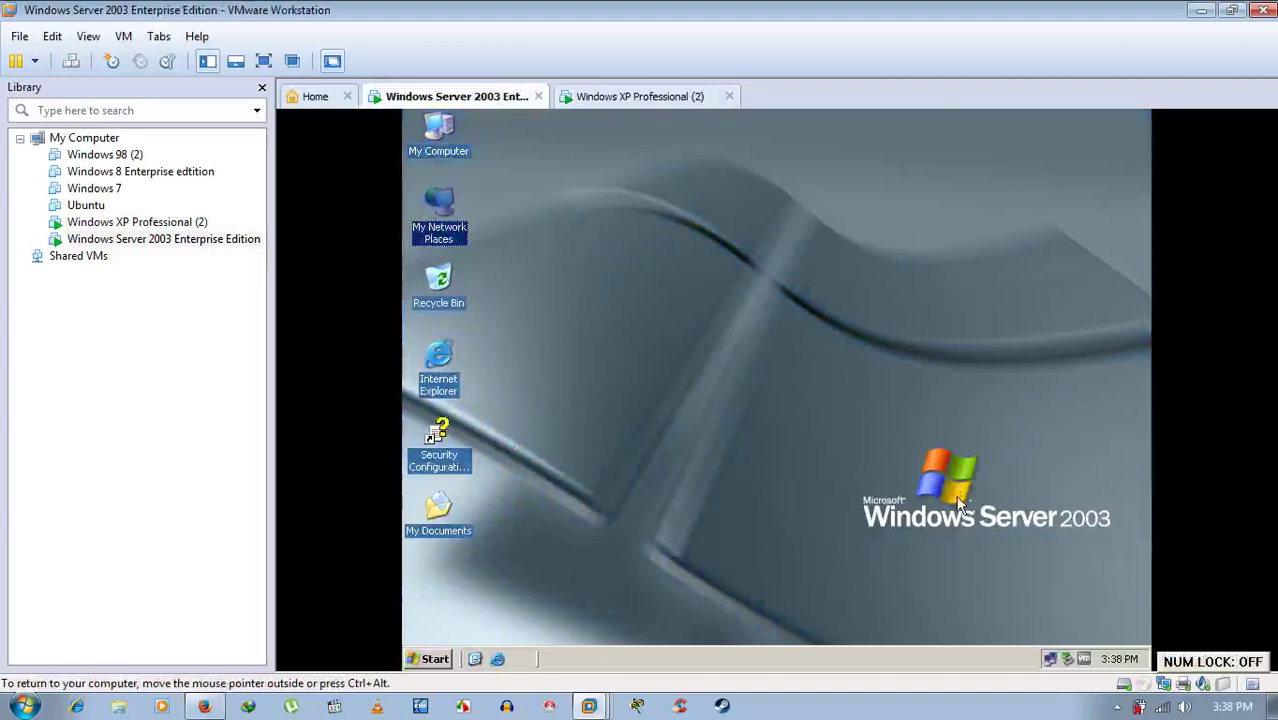
right_click(1050, 659)
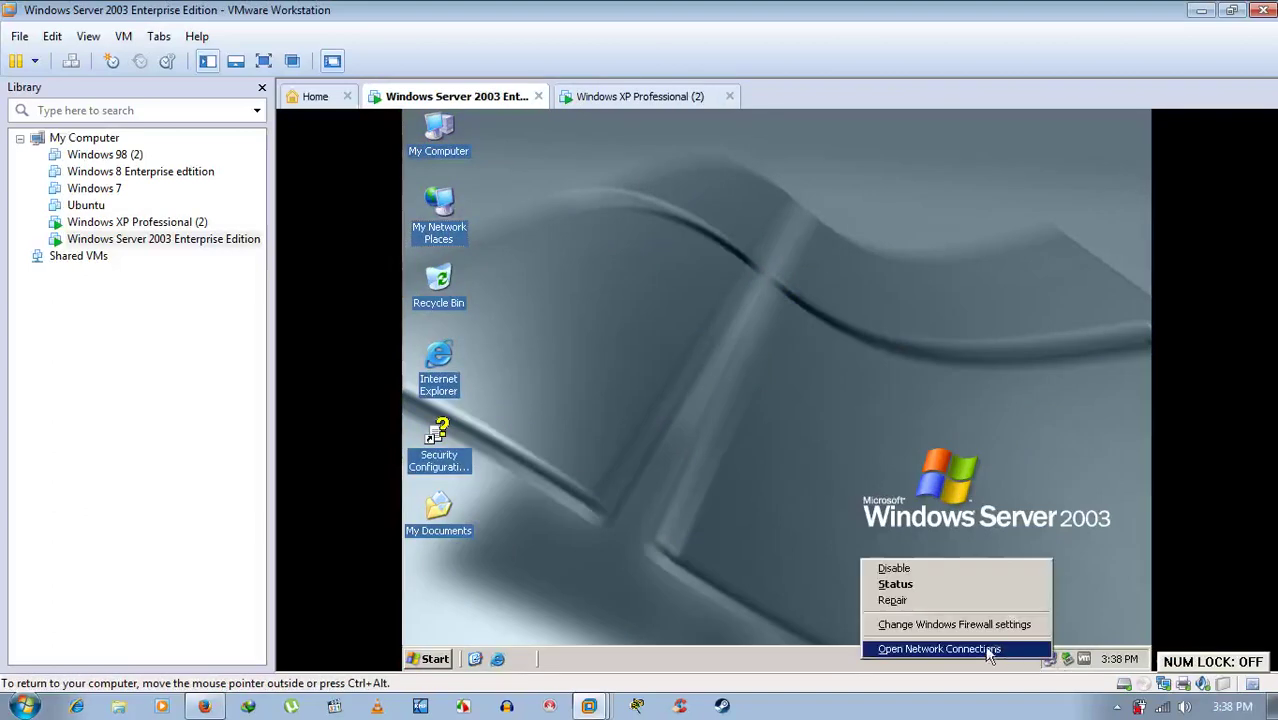
left_click(938, 648)
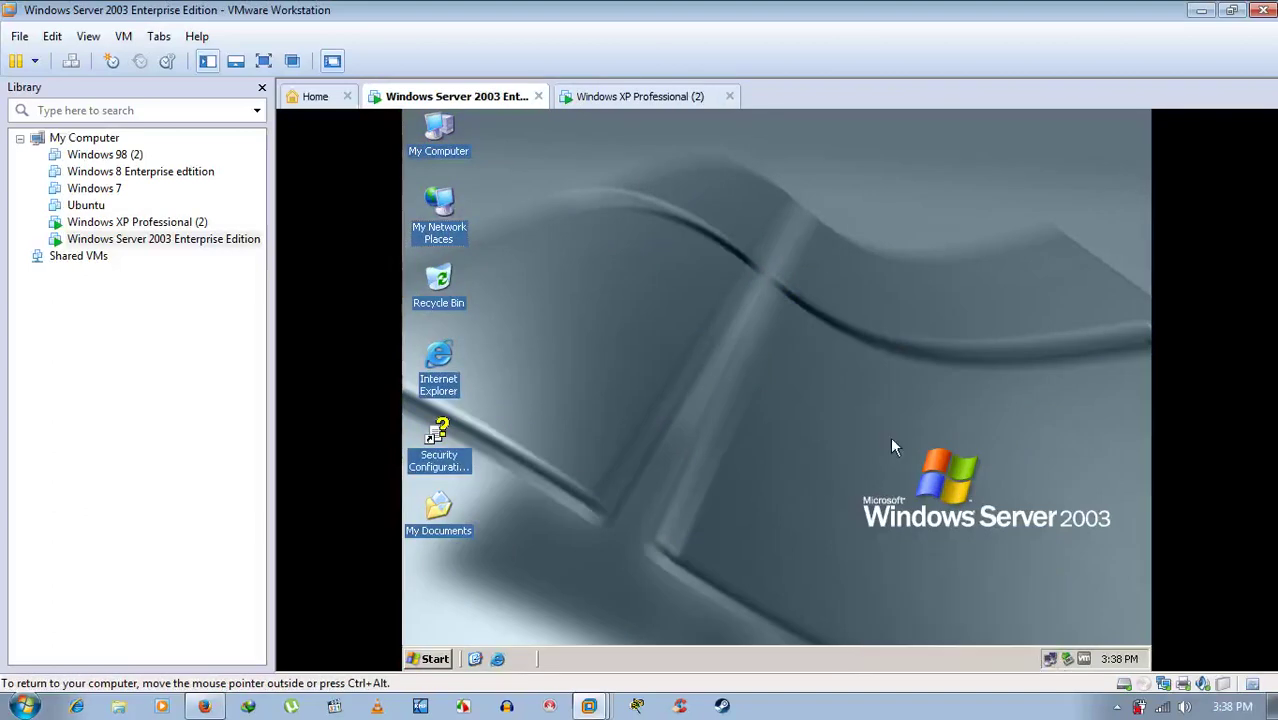
right_click(514, 293)
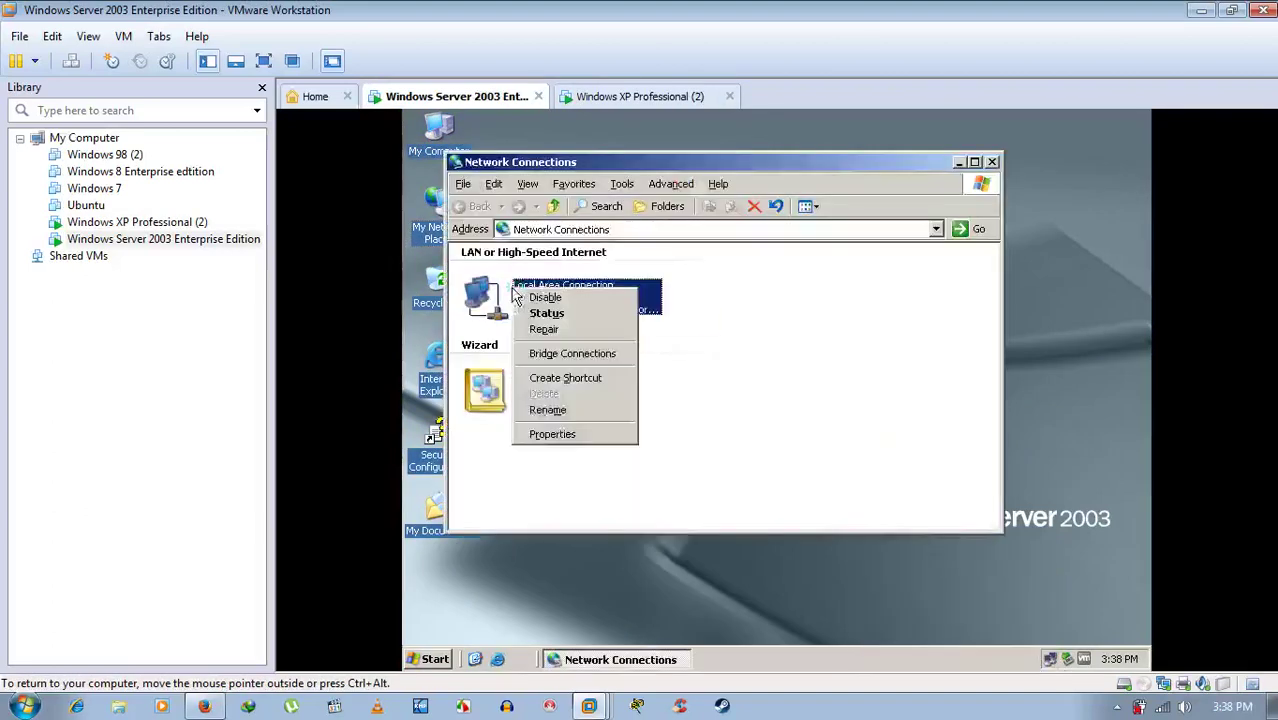
left_click(576, 436)
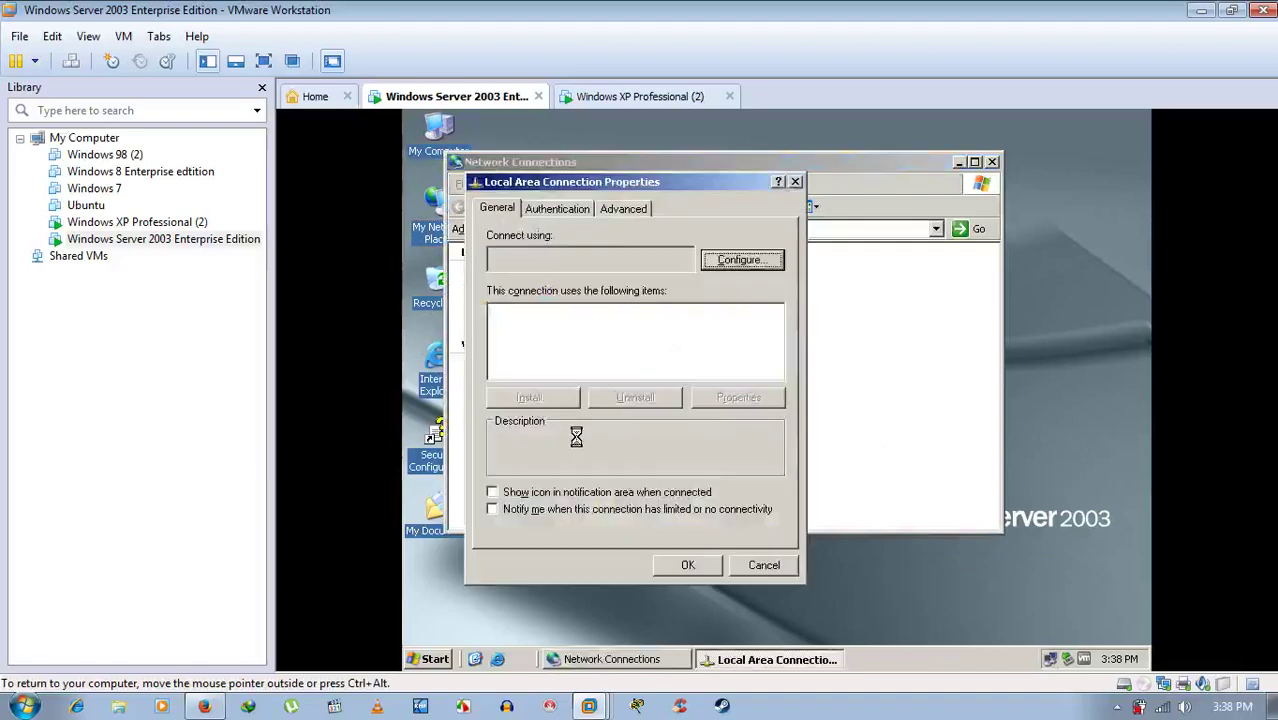
- Enable File and Printer Sharing for Microsoft Networks on the server's connection, apply it and close Network Connections
scroll(613, 340, "down", 1)
scroll(613, 340, "up", 1)
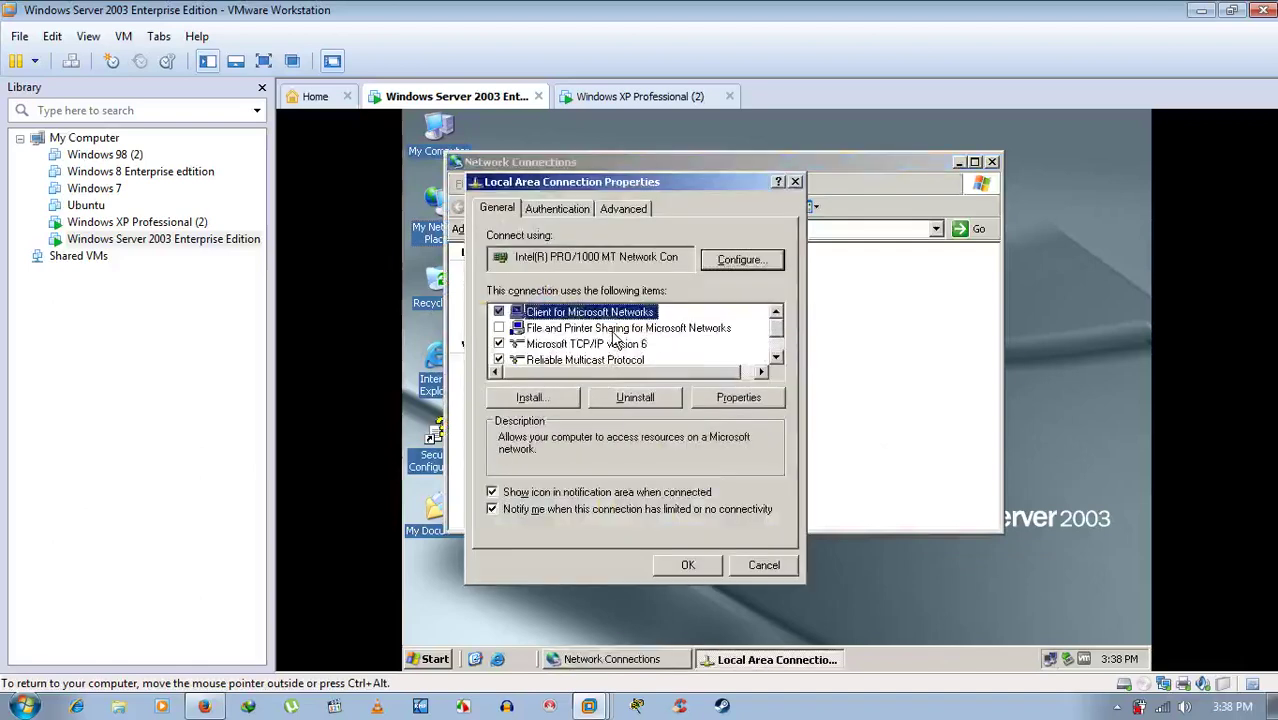
left_click(613, 328)
left_click(499, 328)
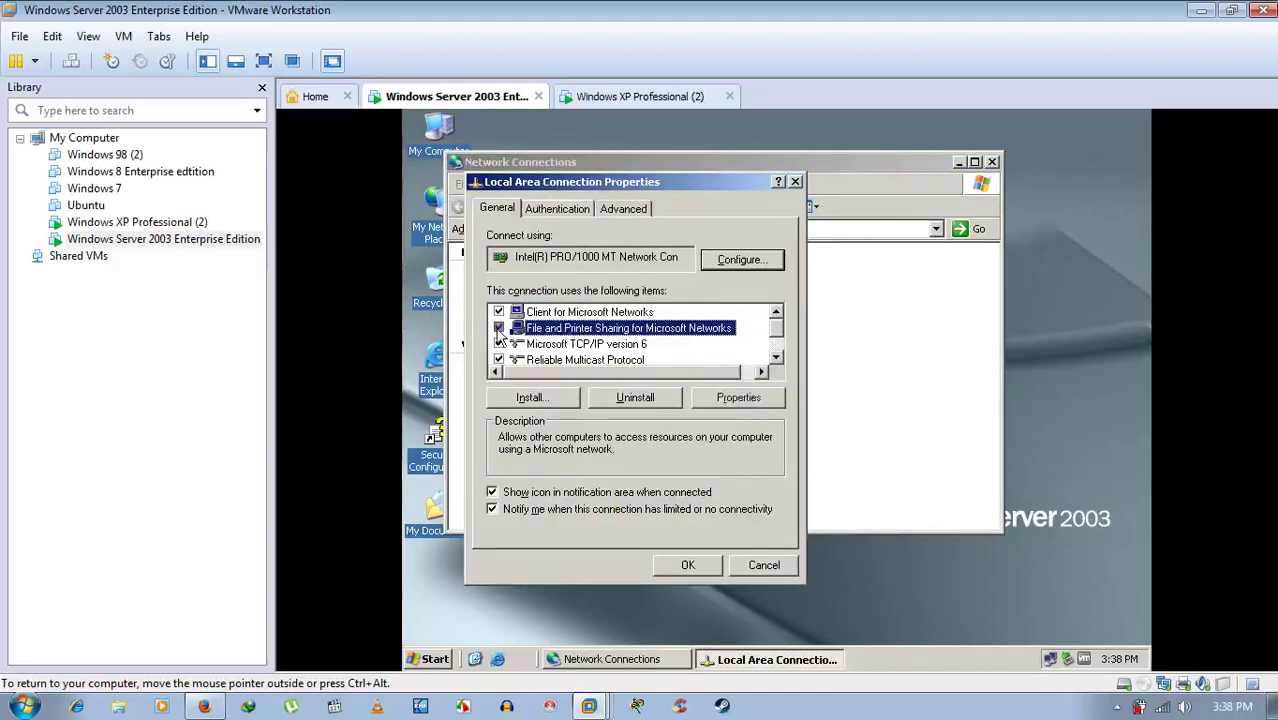
left_click(704, 566)
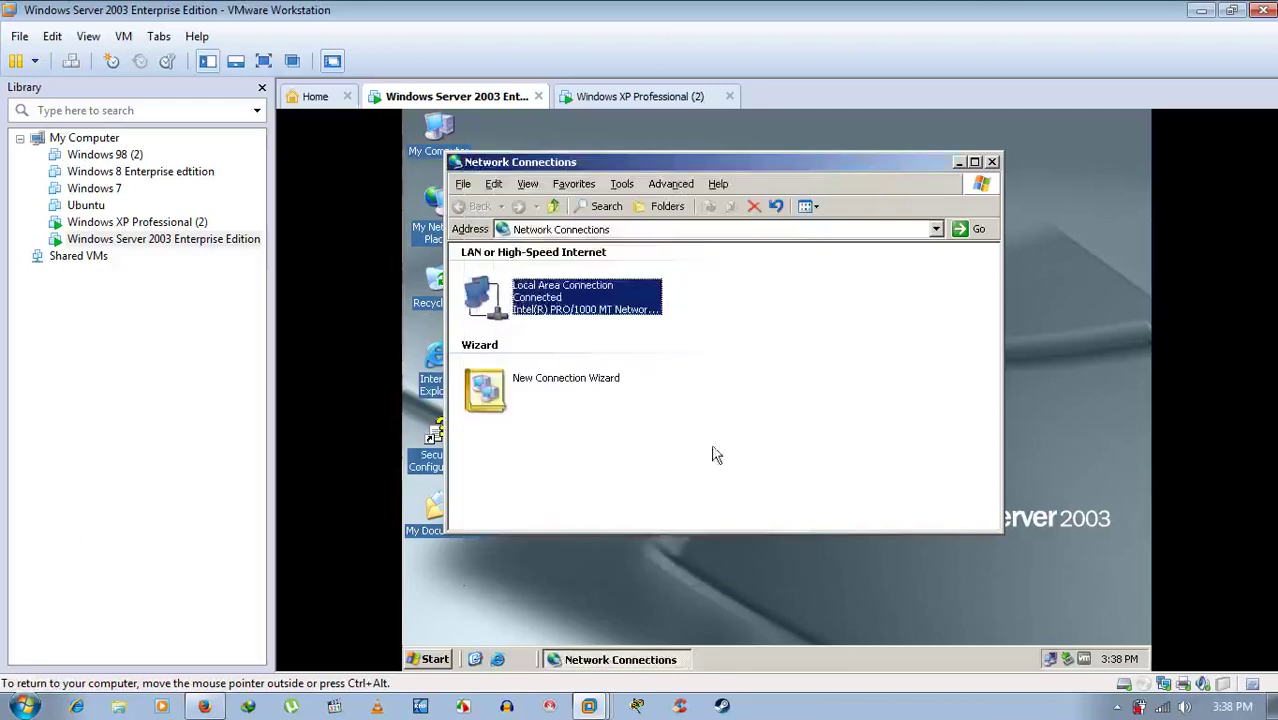
left_click(938, 310)
left_click(992, 161)
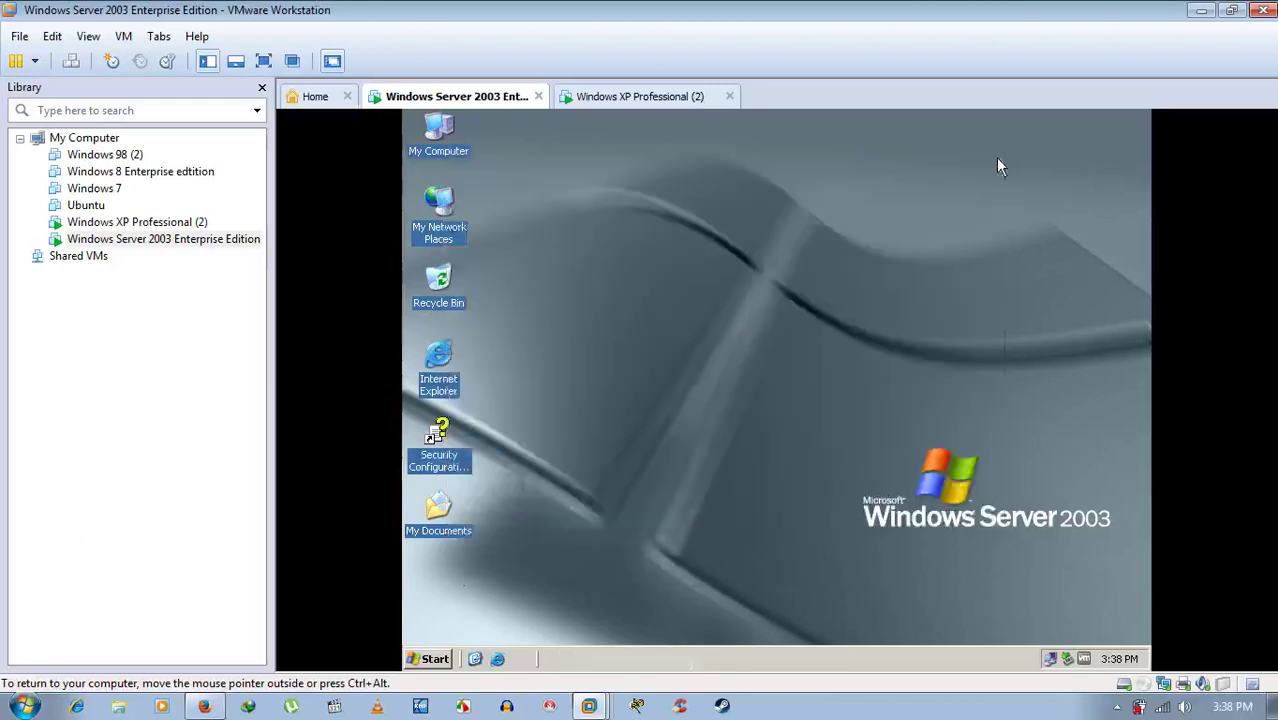
- On the Windows XP virtual machine, browse My Network Places through Entire Network and Microsoft Windows Network to open Workgroup
left_click(648, 97)
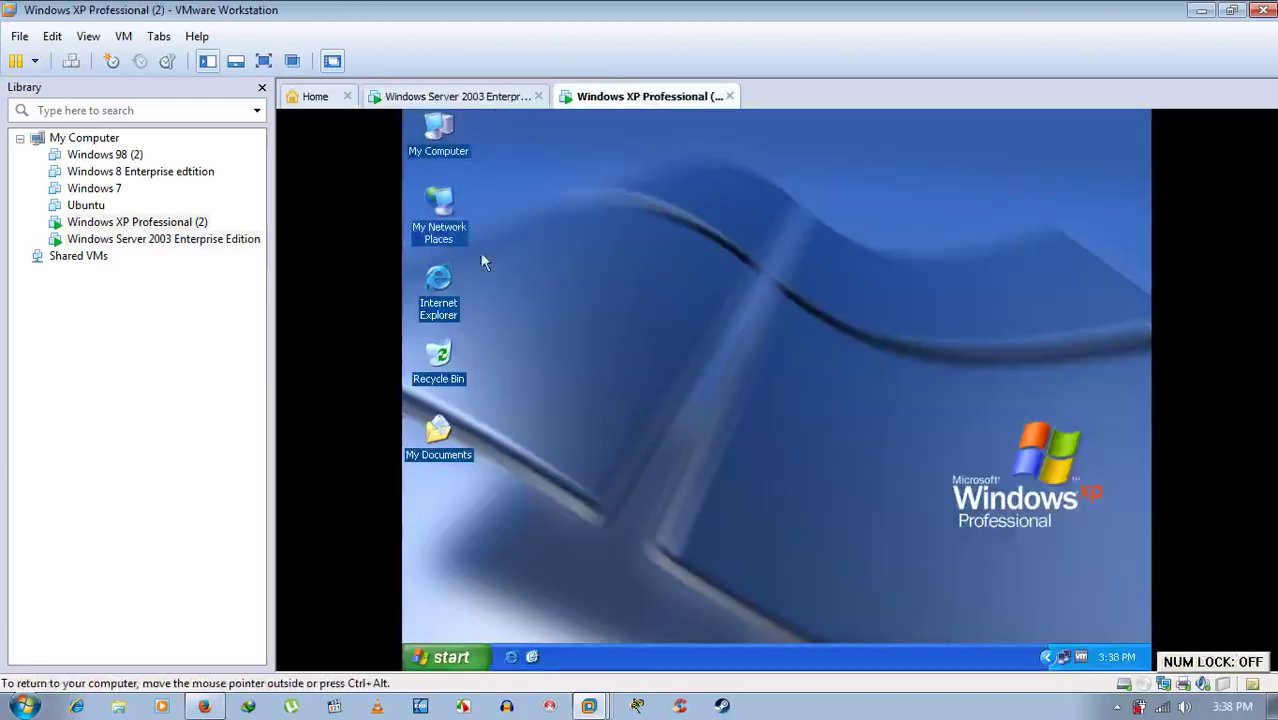
double_click(445, 230)
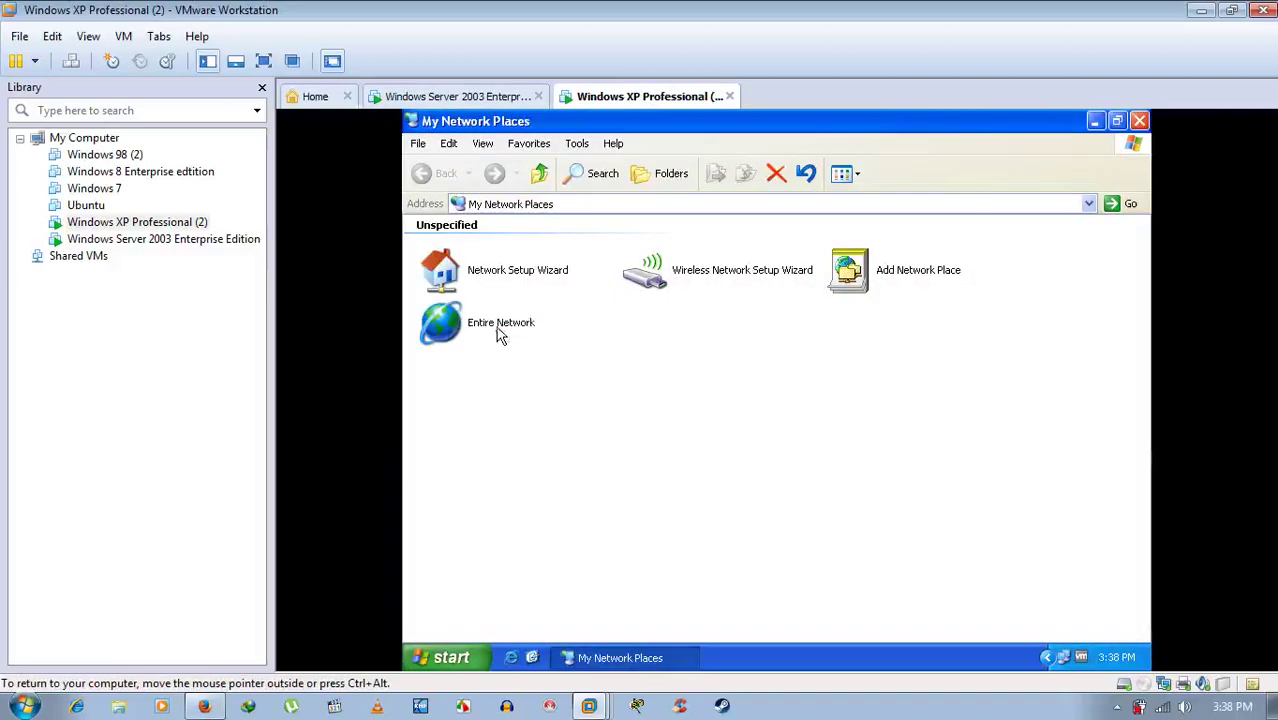
double_click(500, 332)
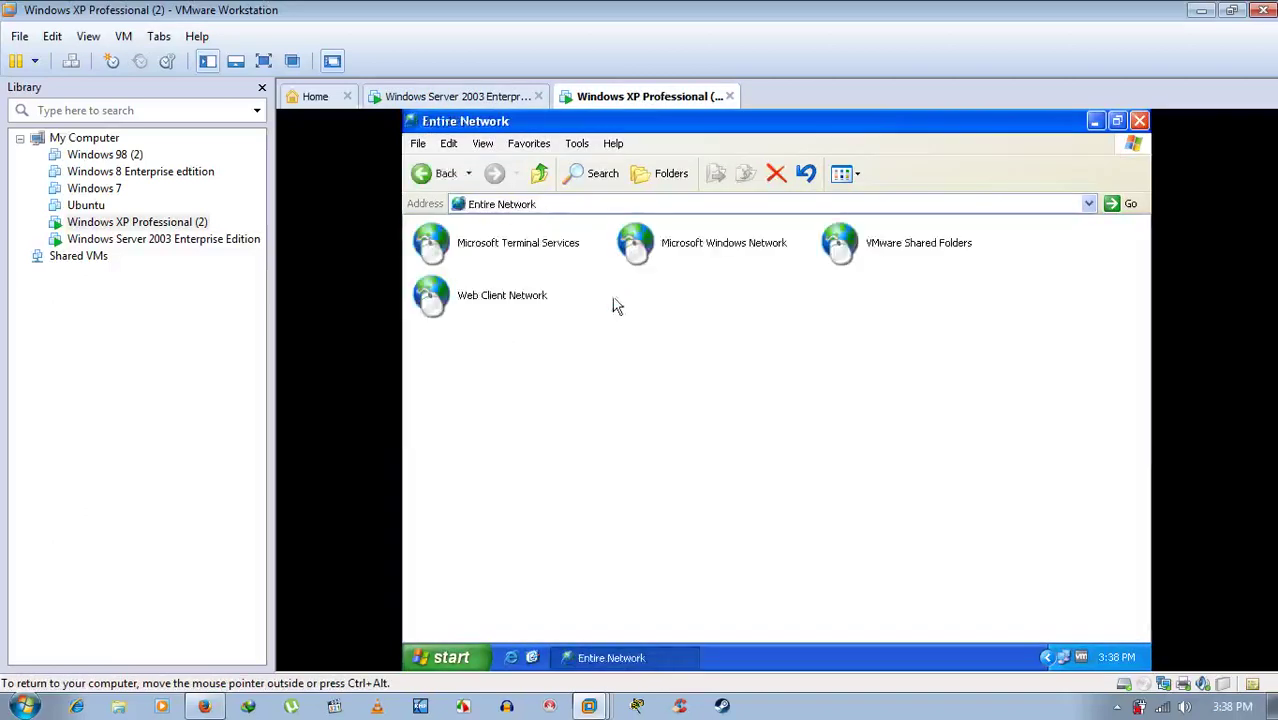
double_click(688, 250)
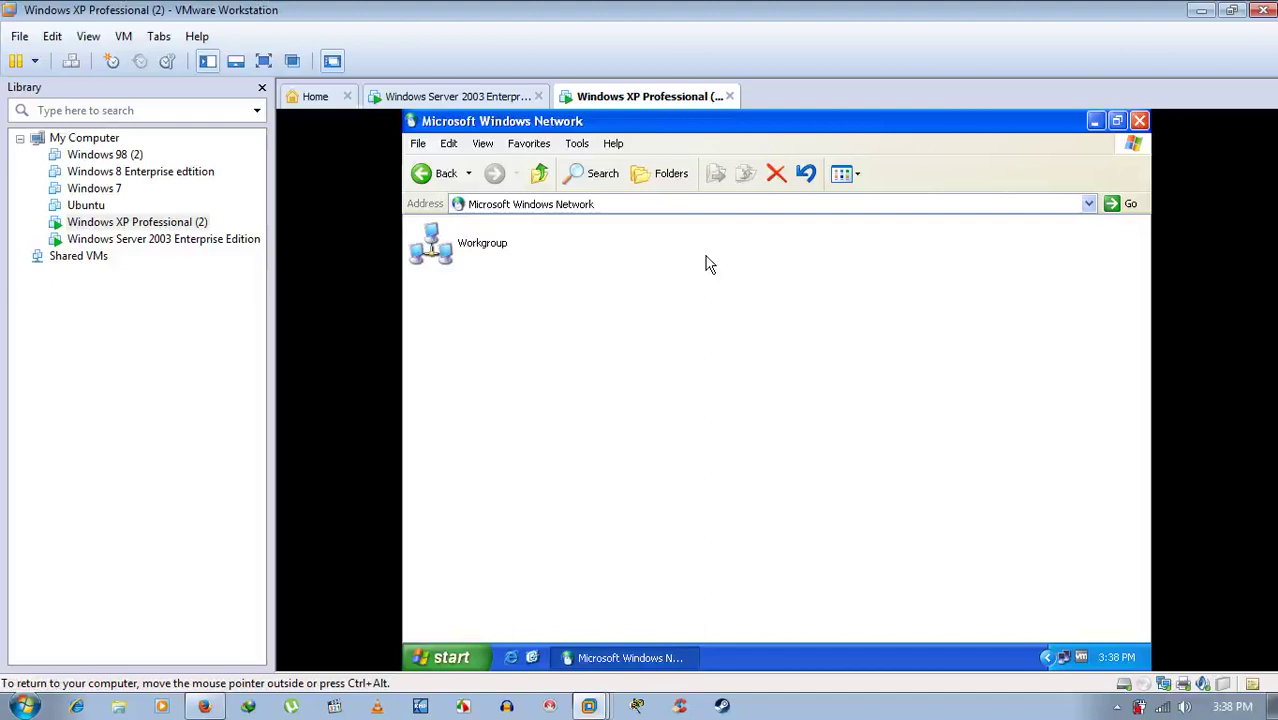
right_click(706, 263)
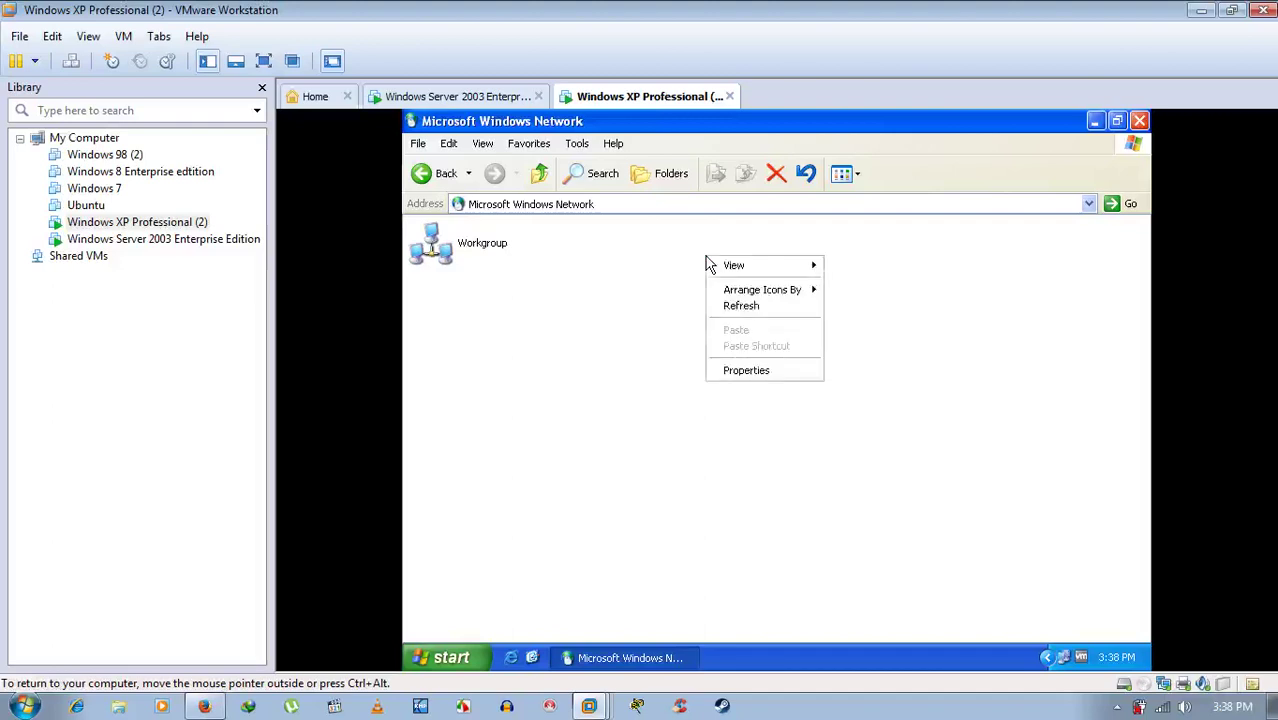
left_click(750, 254)
left_click(486, 255)
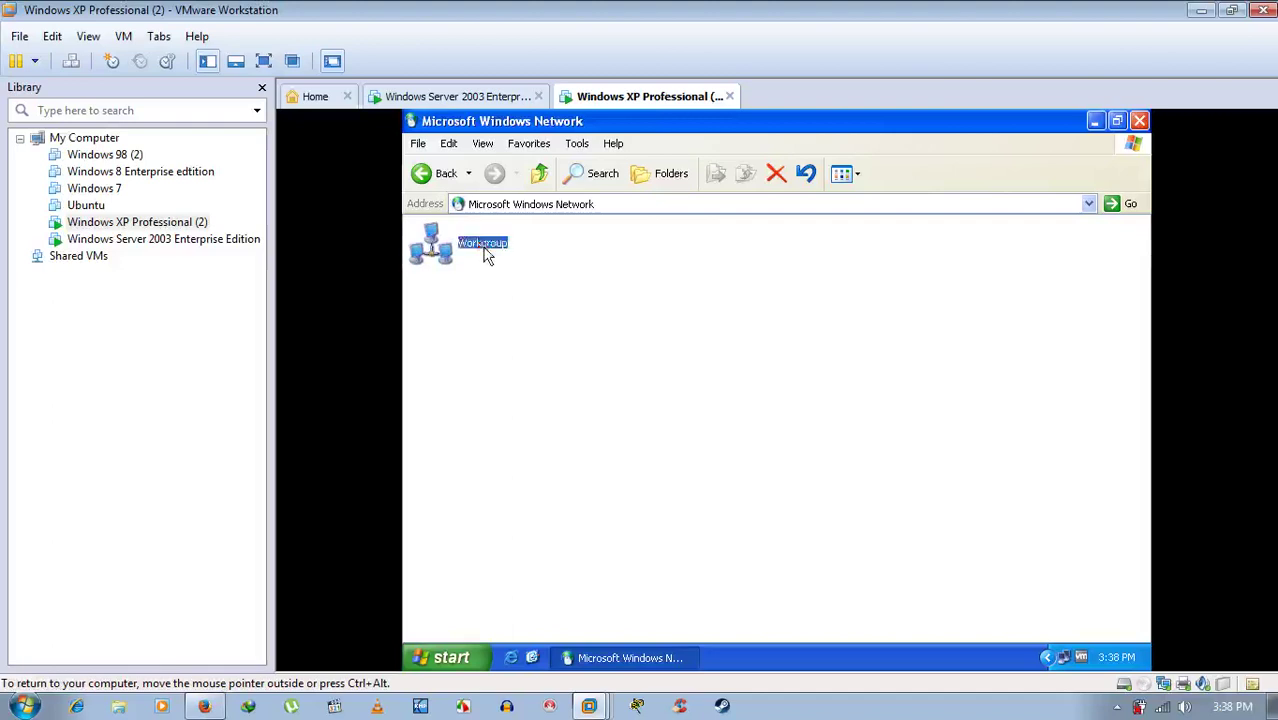
double_click(486, 250)
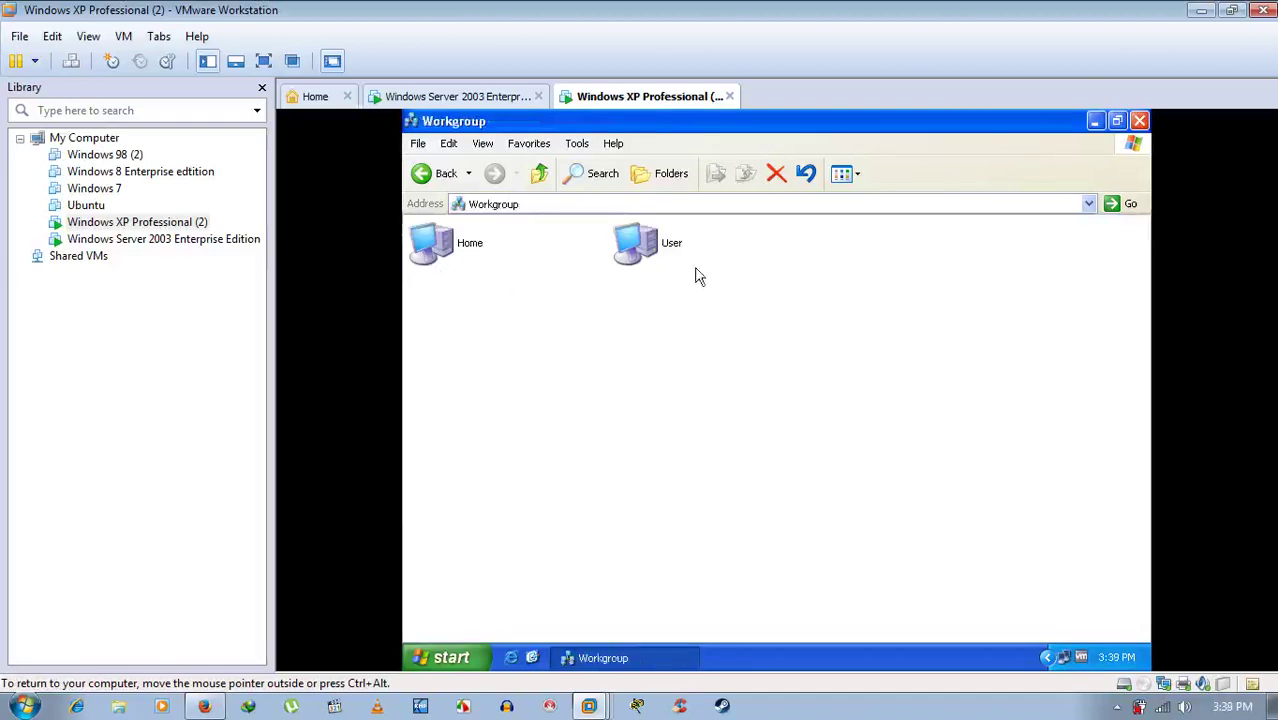
- View the shared resources of the User computer, go back to Workgroup and close the network window
double_click(636, 250)
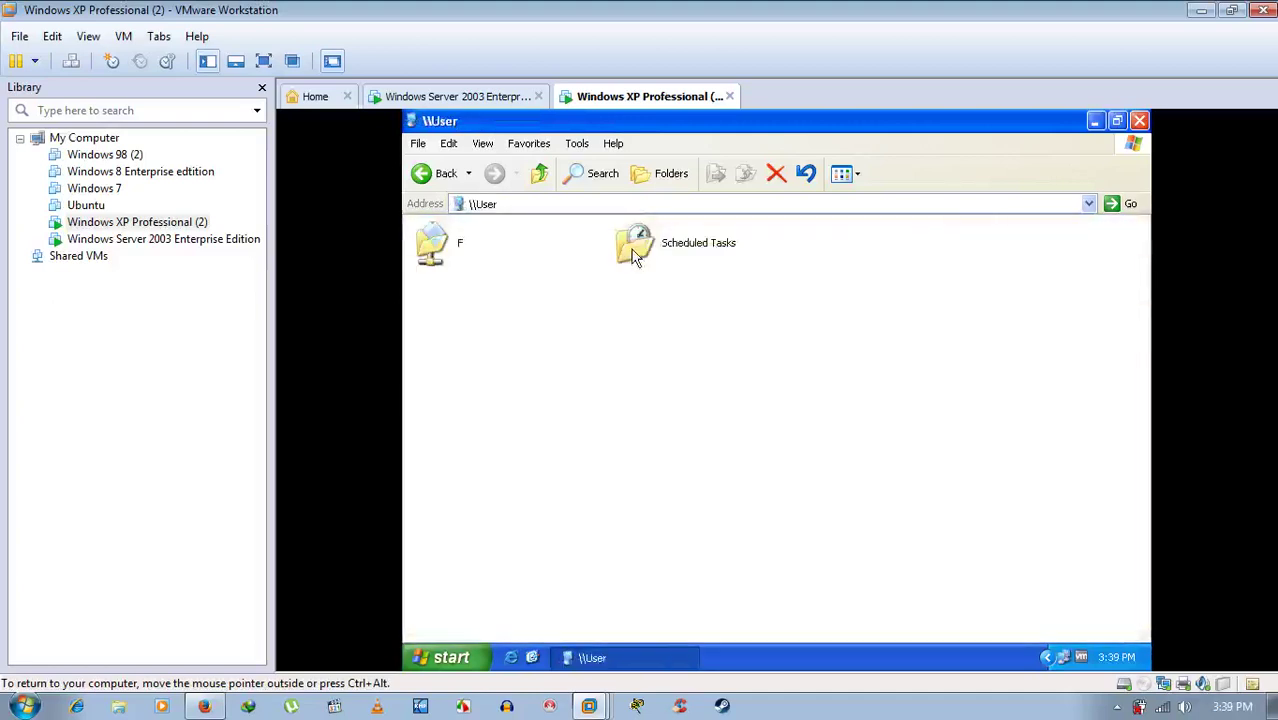
left_click(414, 172)
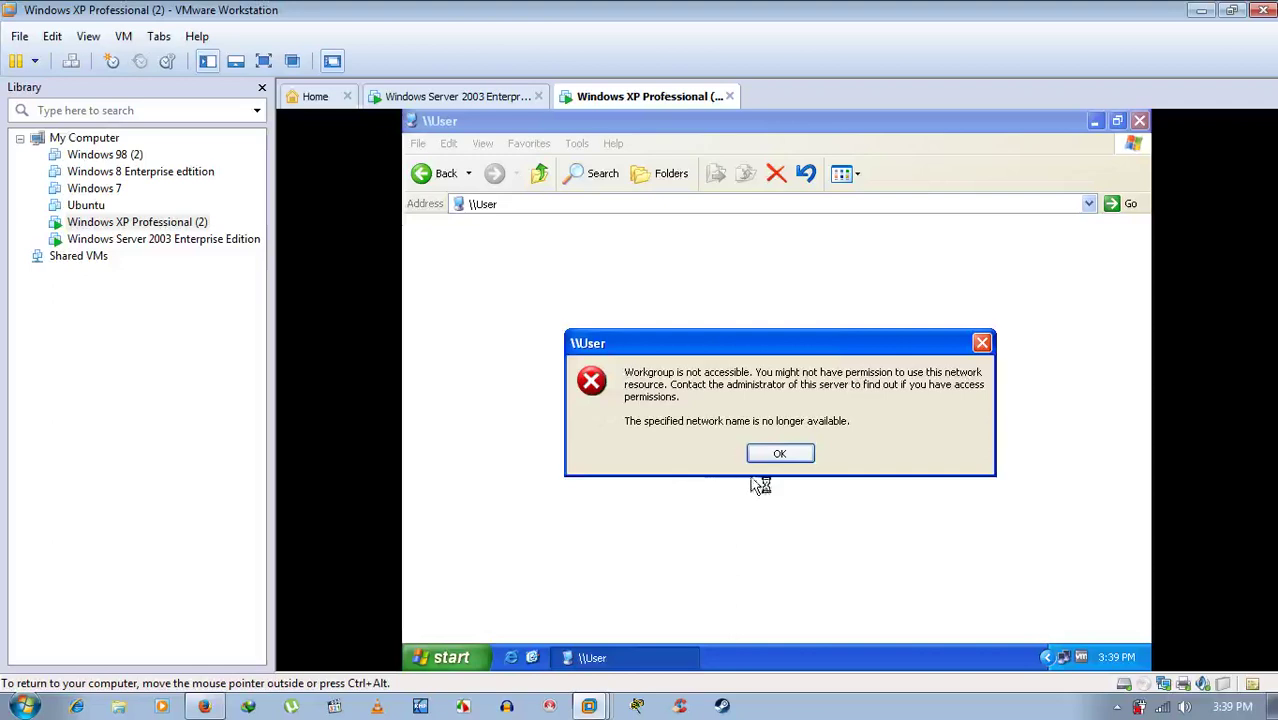
left_click(780, 453)
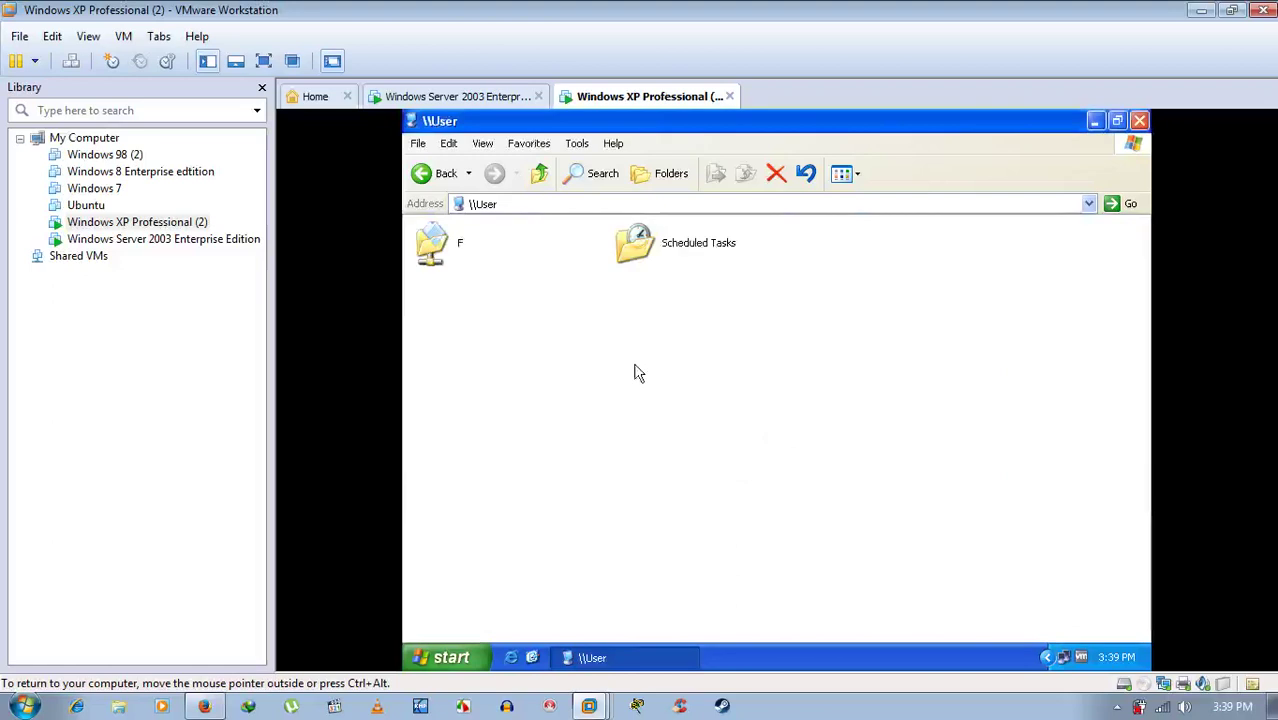
left_click(440, 174)
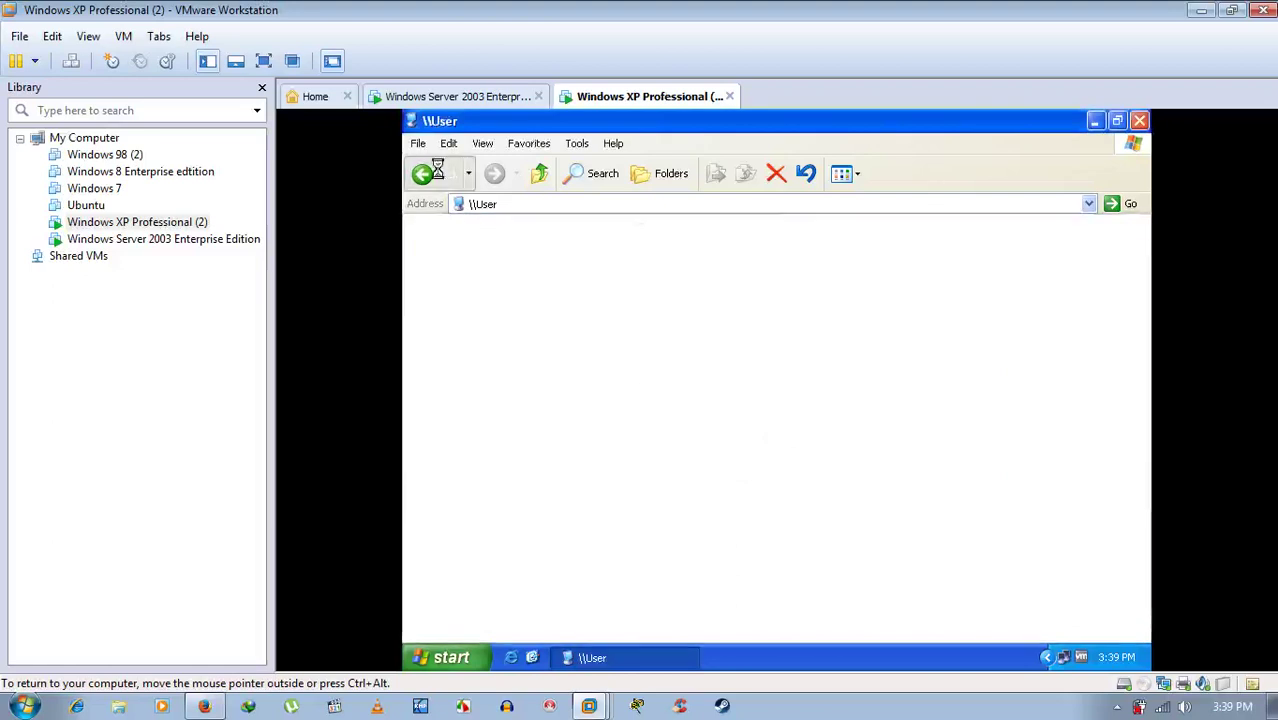
left_click(563, 278)
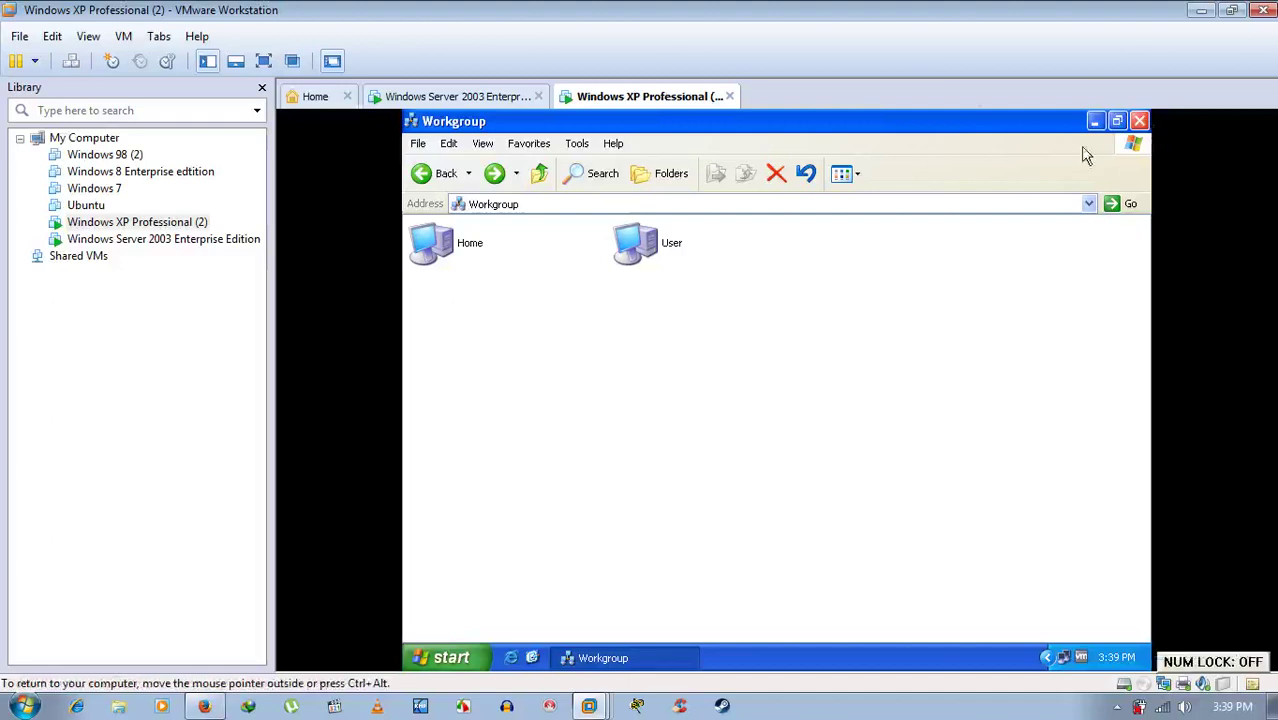
left_click(1143, 120)
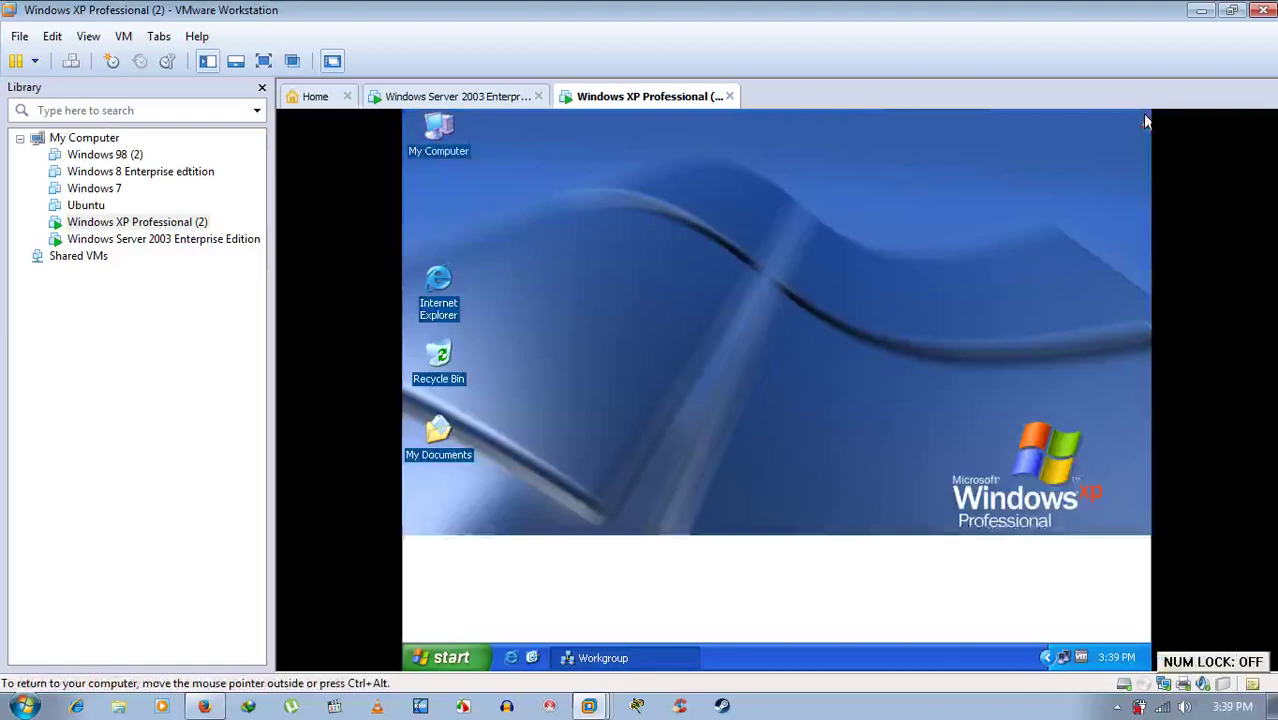
- On the Windows Server 2003 virtual machine, browse My Network Places through Entire Network and Microsoft Windows Network to open Workgroup
left_click(458, 97)
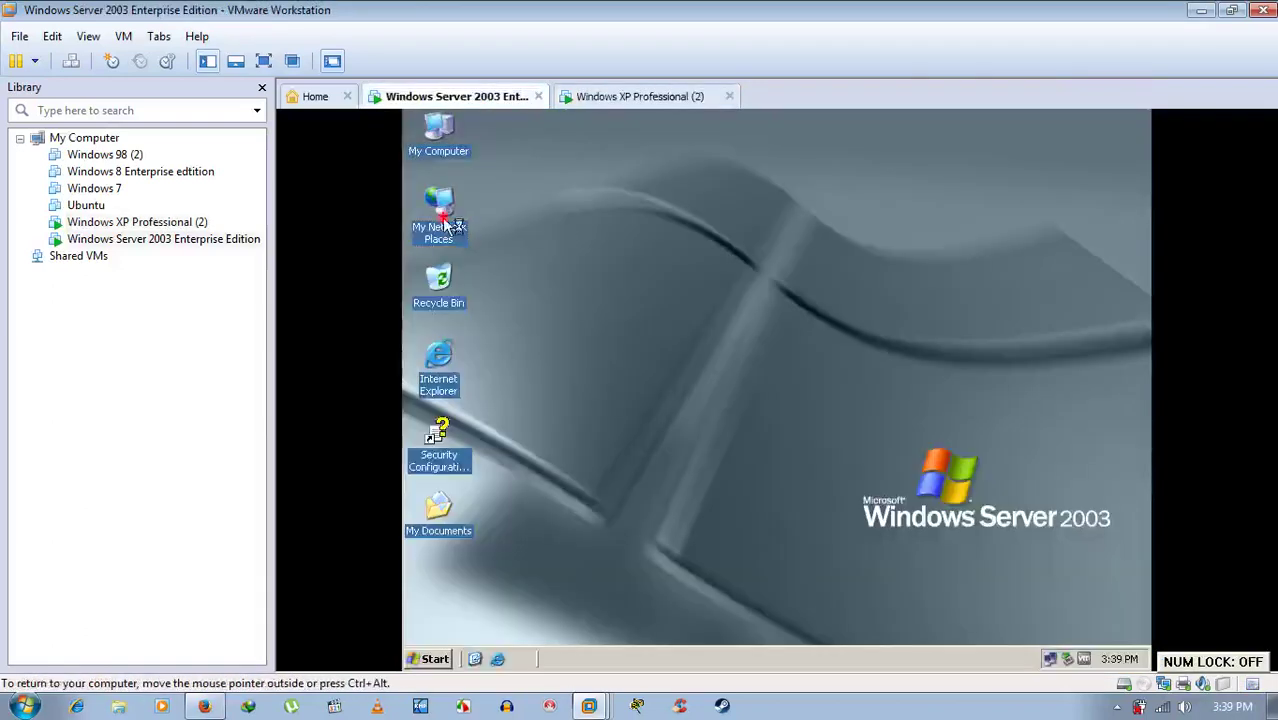
double_click(442, 212)
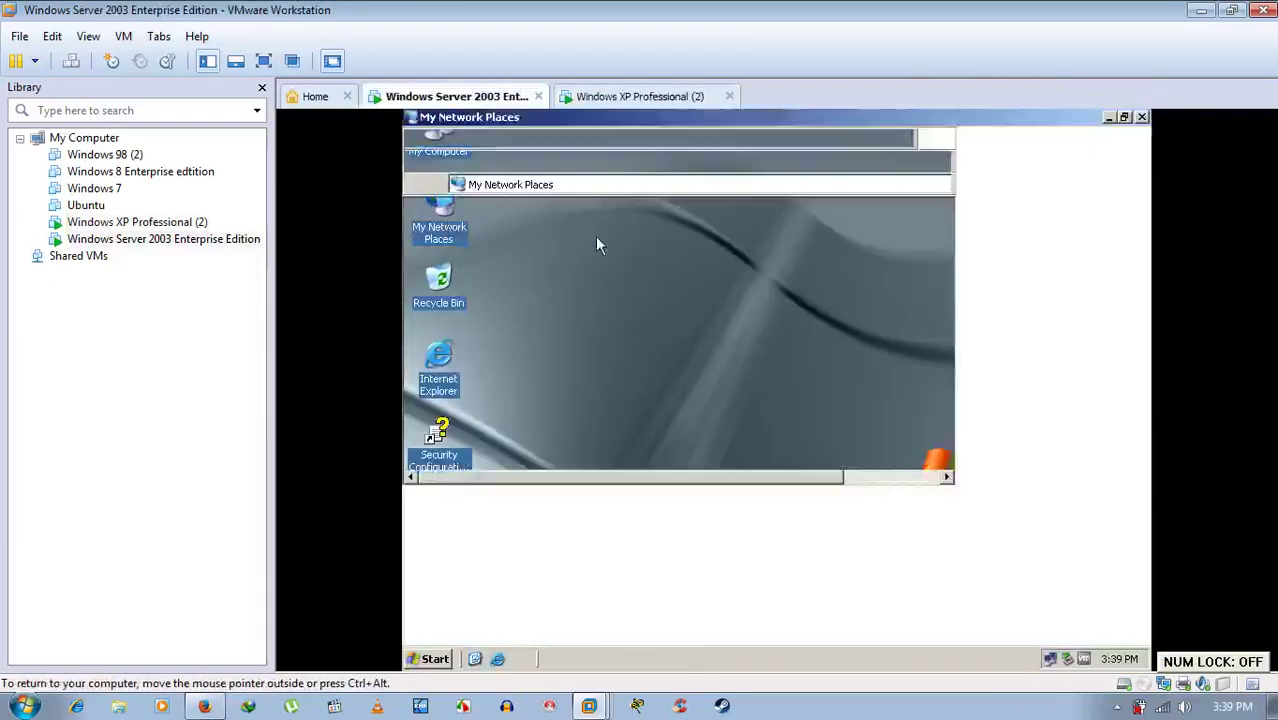
left_click(464, 309)
double_click(464, 309)
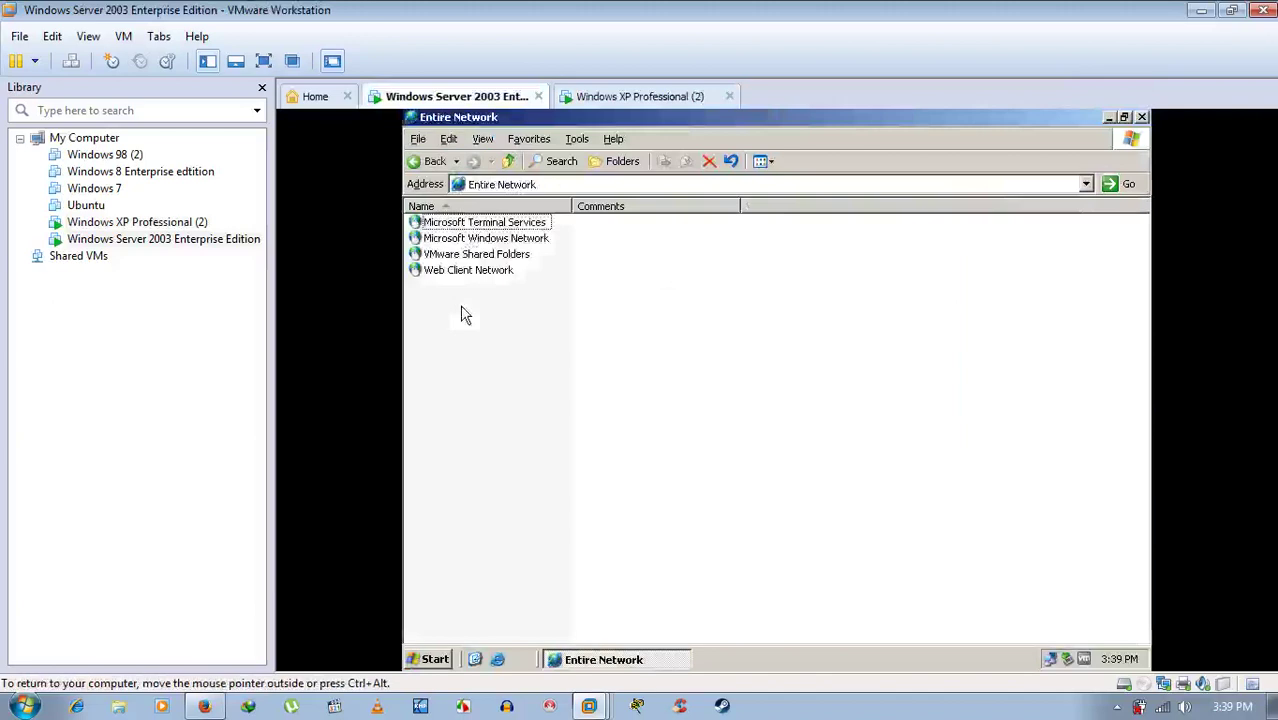
double_click(472, 239)
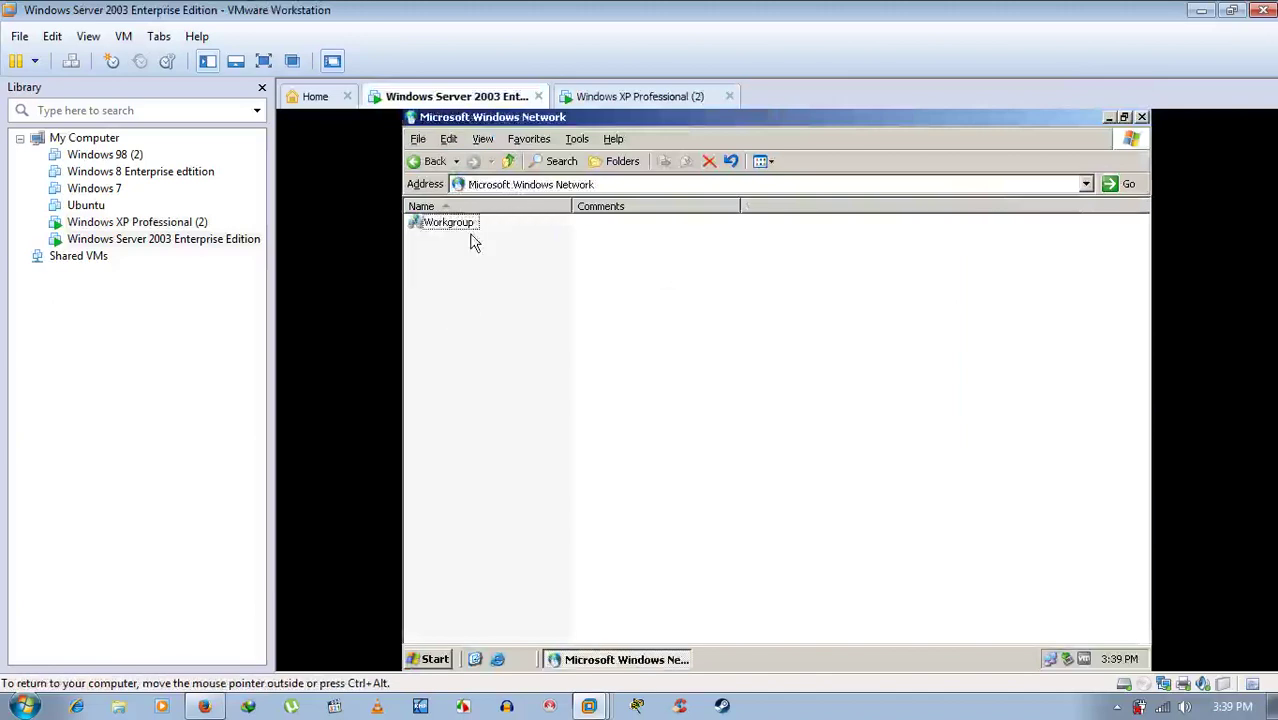
double_click(465, 229)
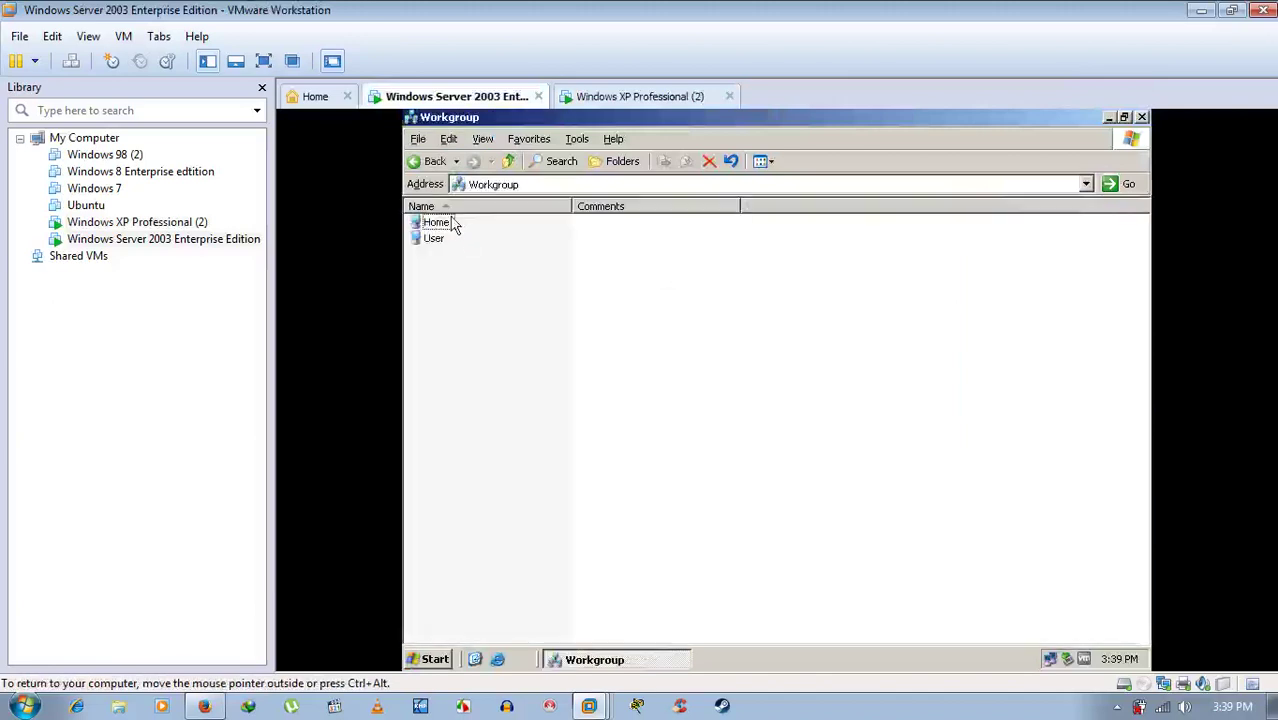
- View the shared resources of the Home computer, return to Workgroup and close the network window
double_click(448, 221)
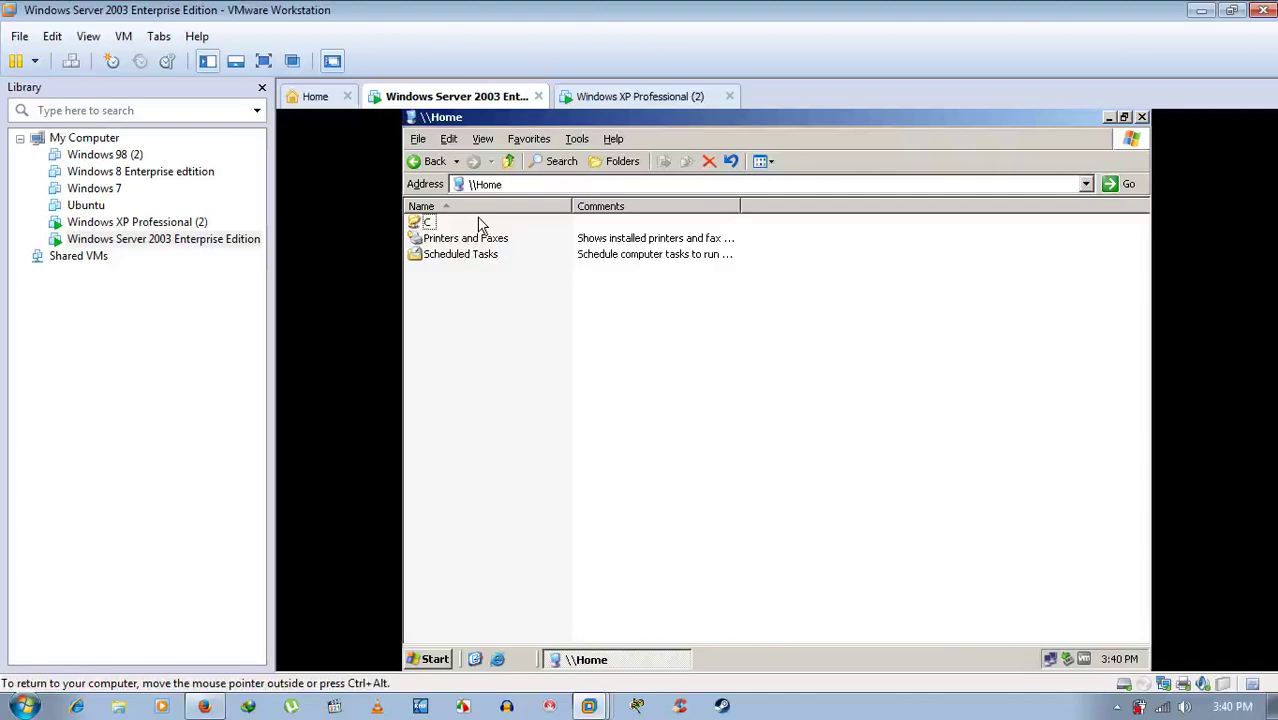
right_click(479, 224)
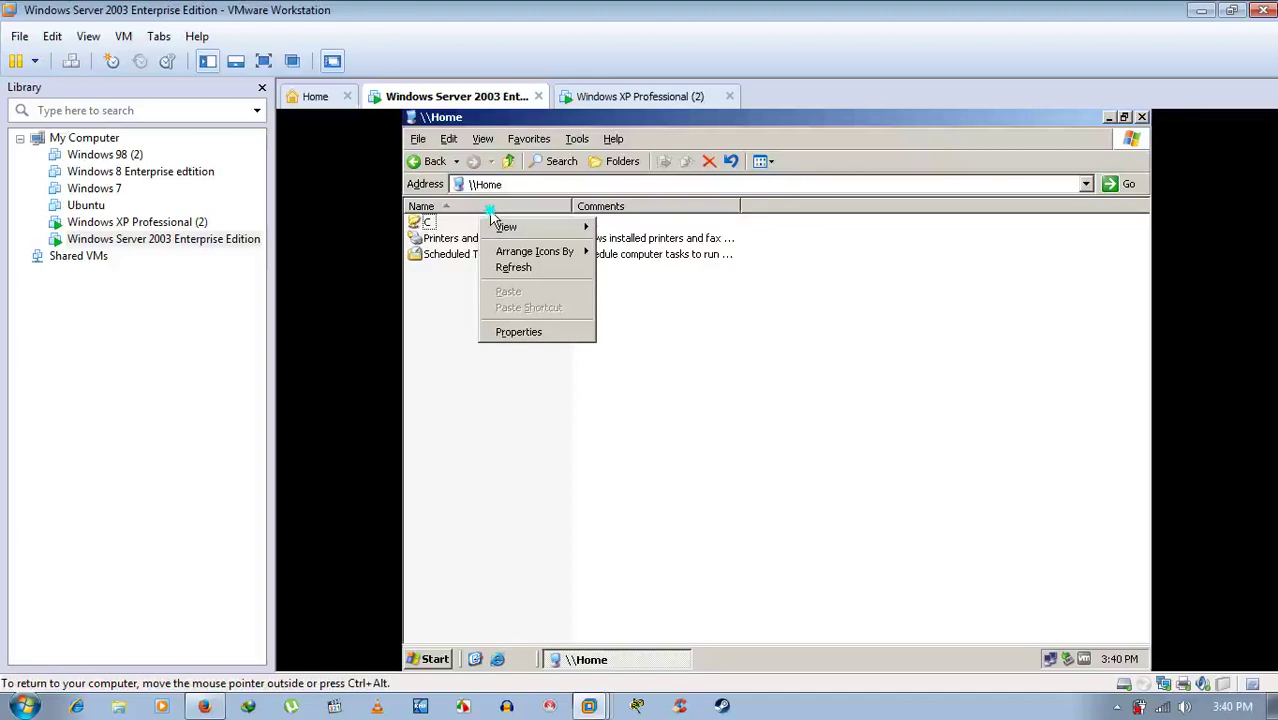
left_click(490, 215)
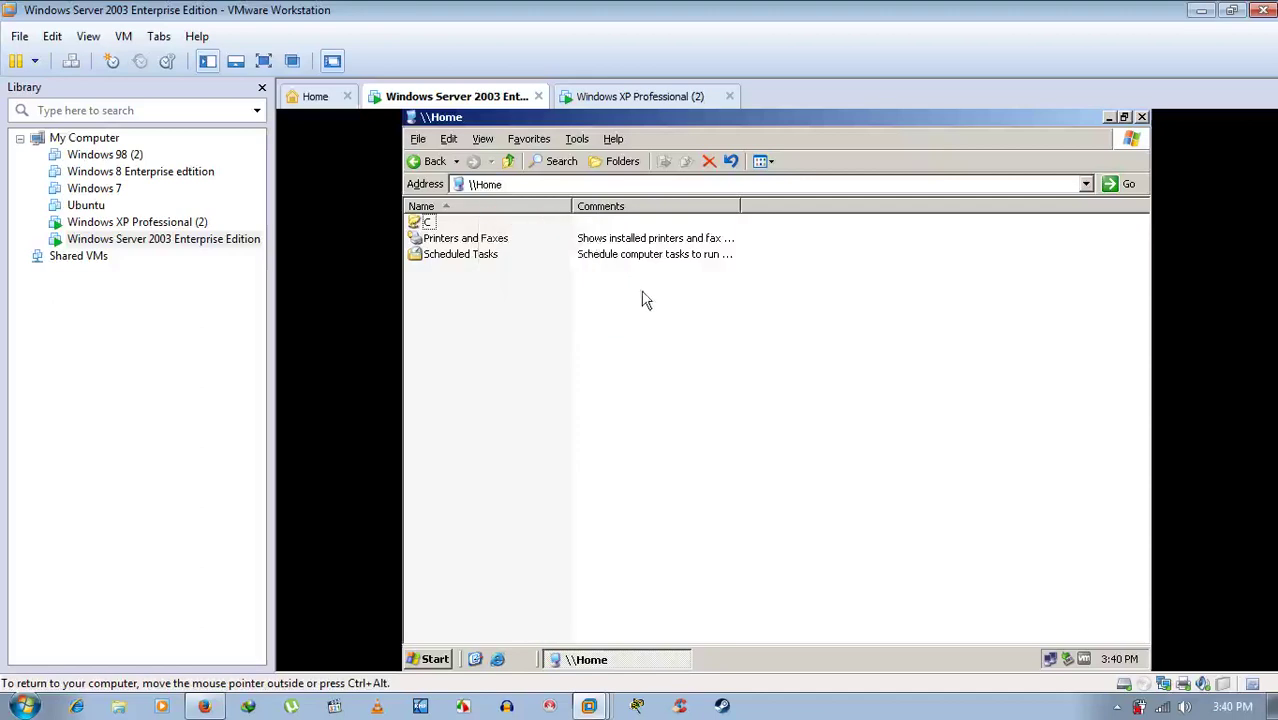
left_click(432, 165)
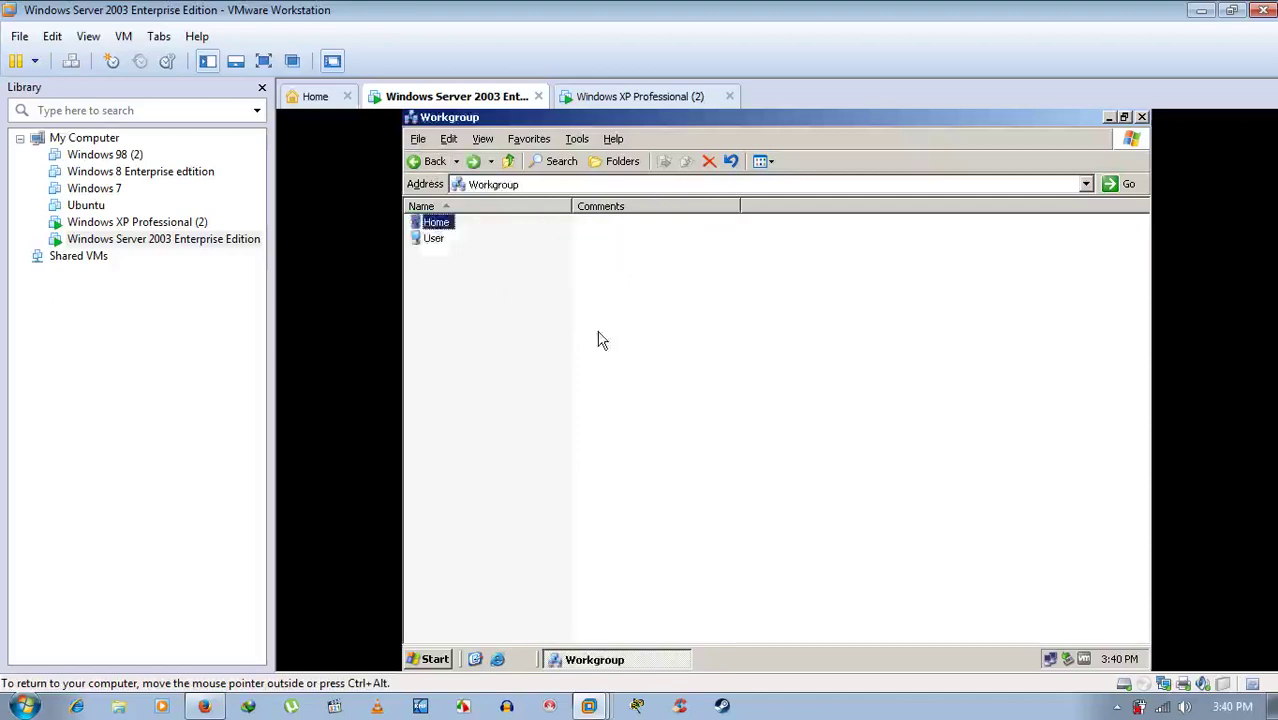
left_click(516, 277)
double_click(440, 224)
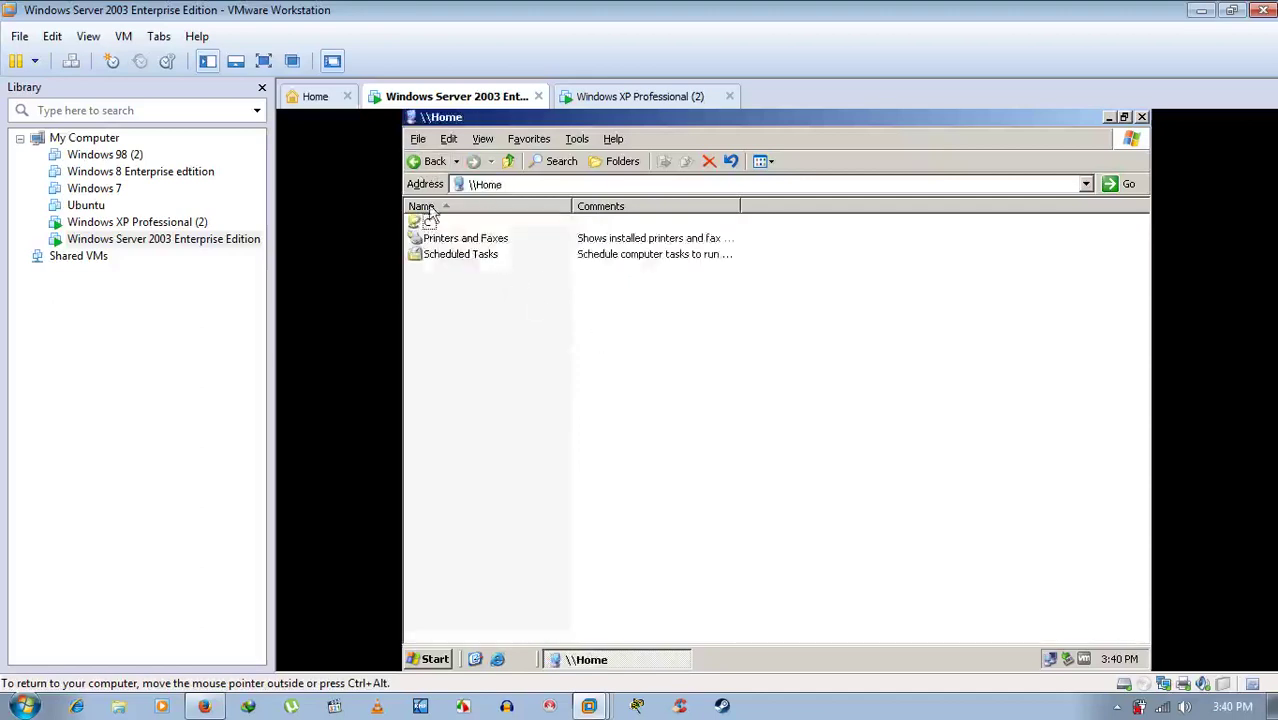
key("BackSpace")
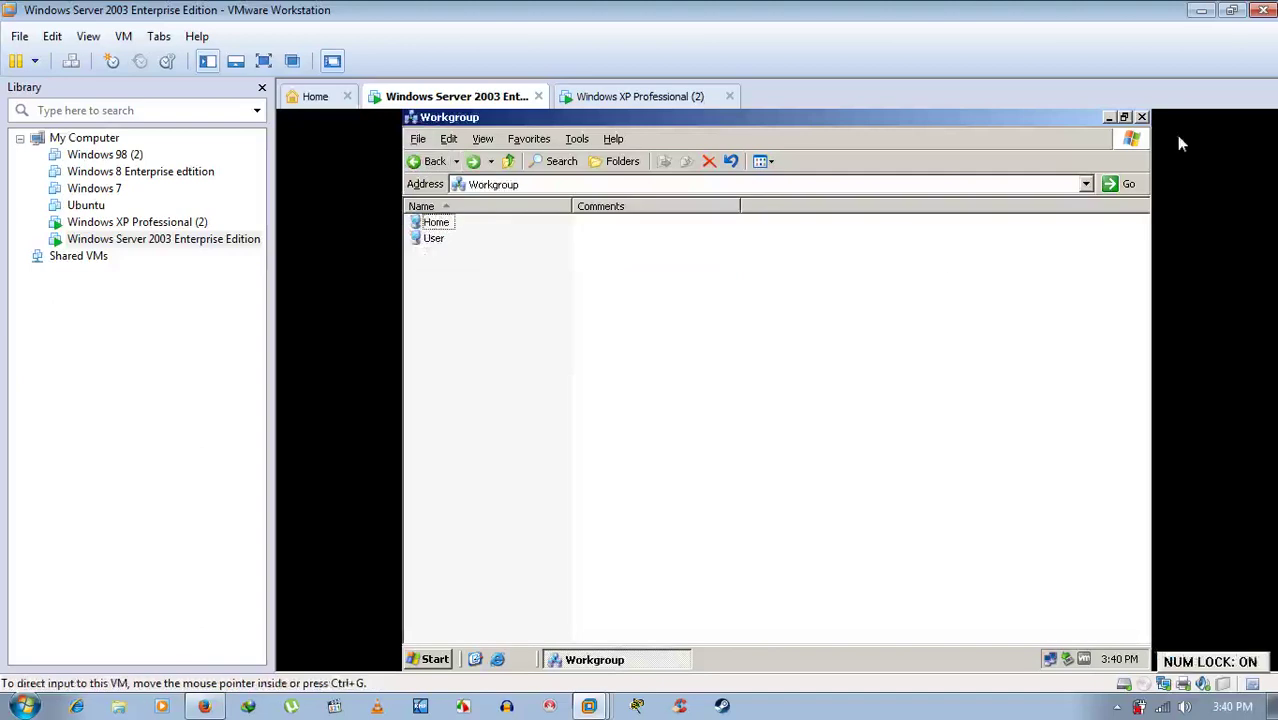
left_click(1141, 117)
left_click(1006, 266)
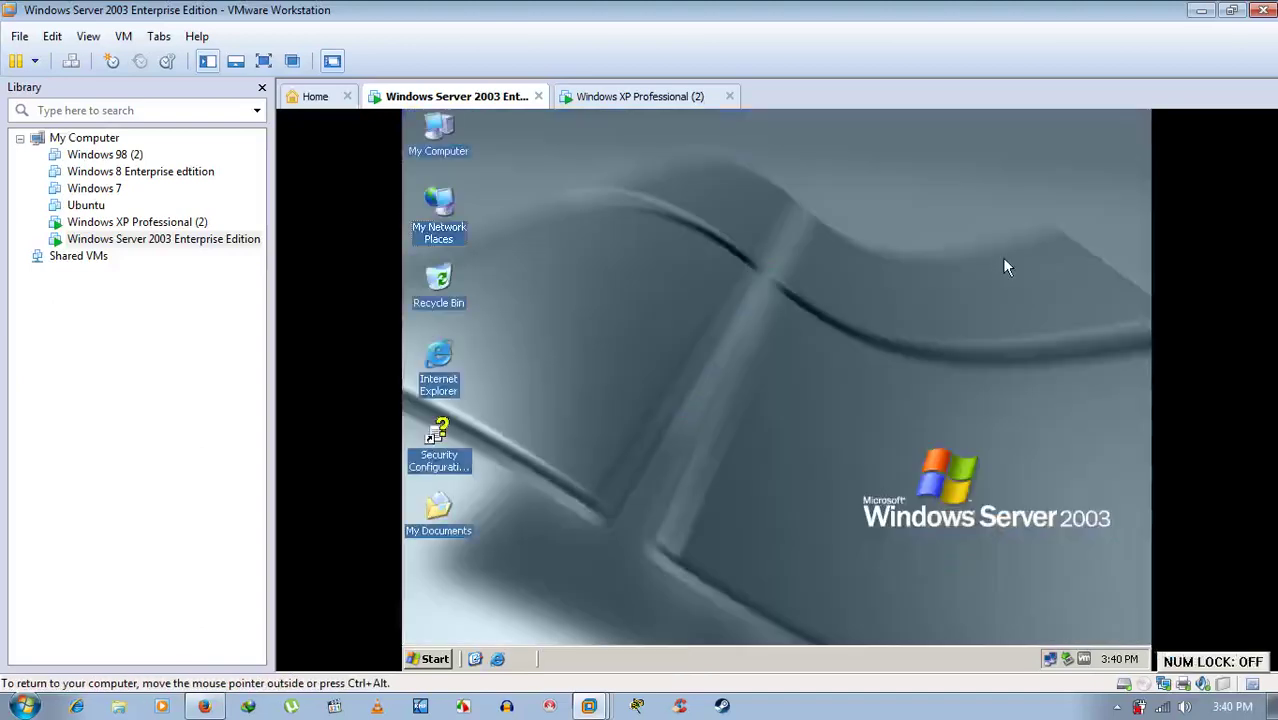